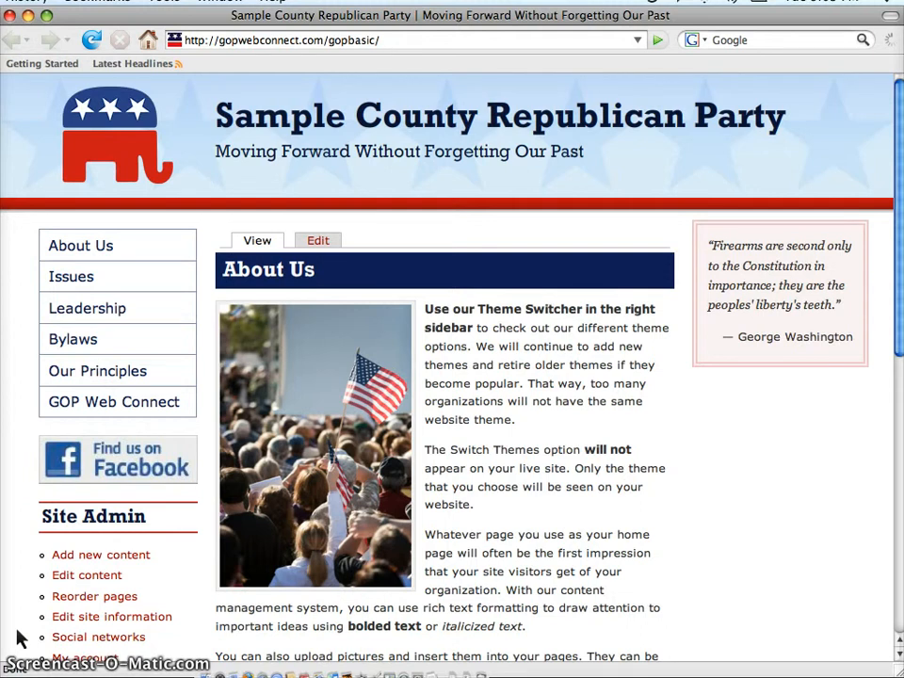
# Start a new Page from the site admin options and title it "Test Page".
pyautogui.click(100, 555)
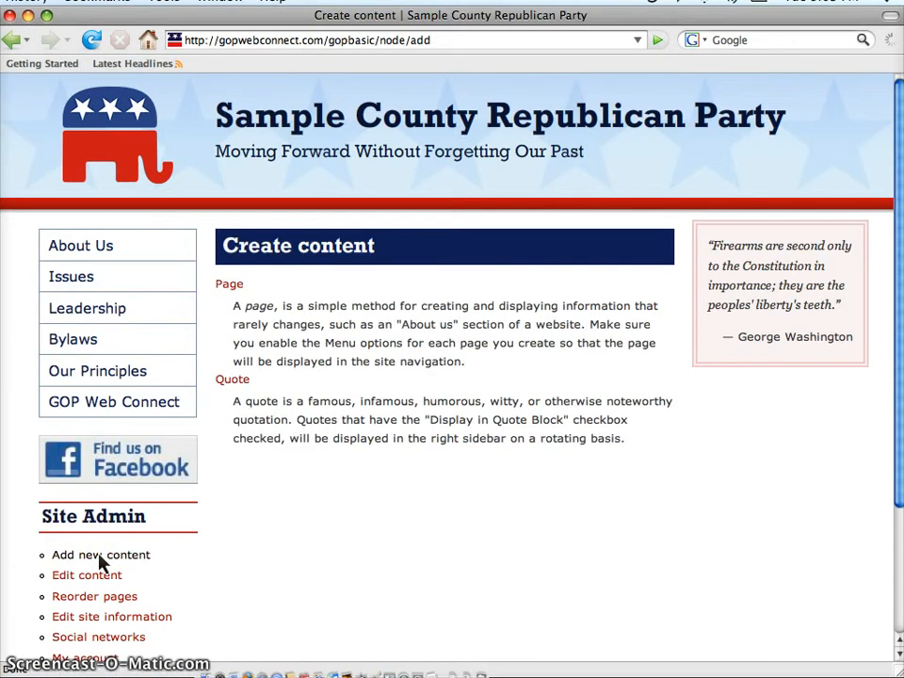
pyautogui.click(231, 291)
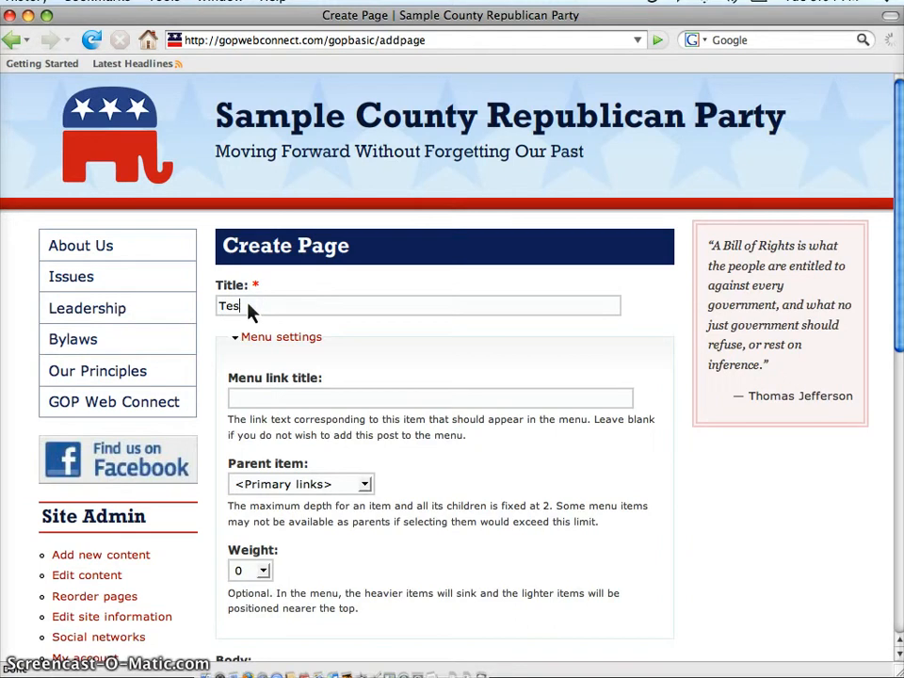
pyautogui.write('Page')
# Set the page's menu link title to "Test Page" and its parent item to <Primary links>.
pyautogui.click(237, 398)
pyautogui.write('Test Page')
pyautogui.click(403, 480)
pyautogui.click(365, 485)
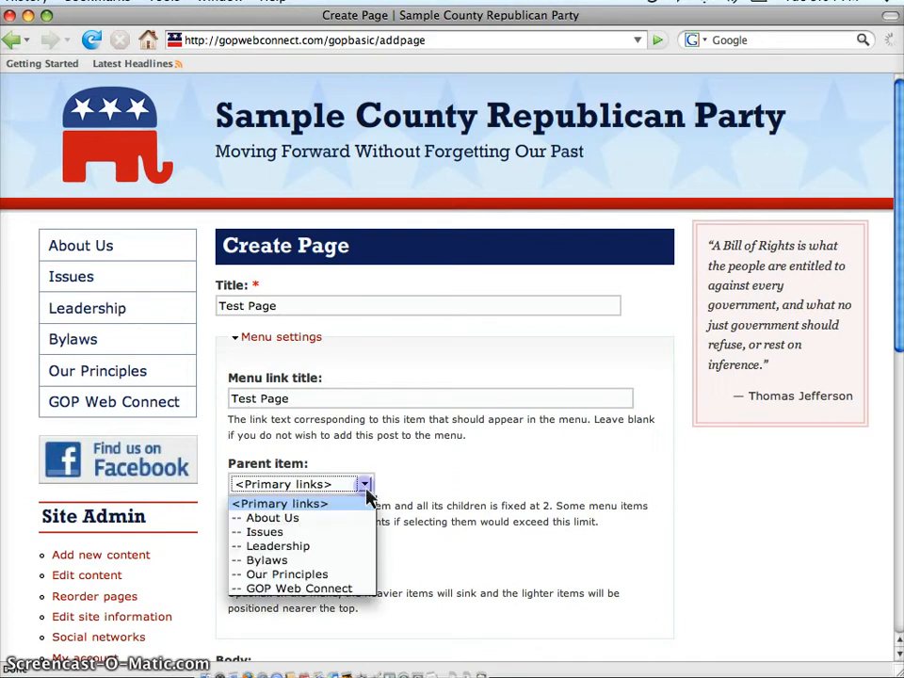
pyautogui.click(313, 508)
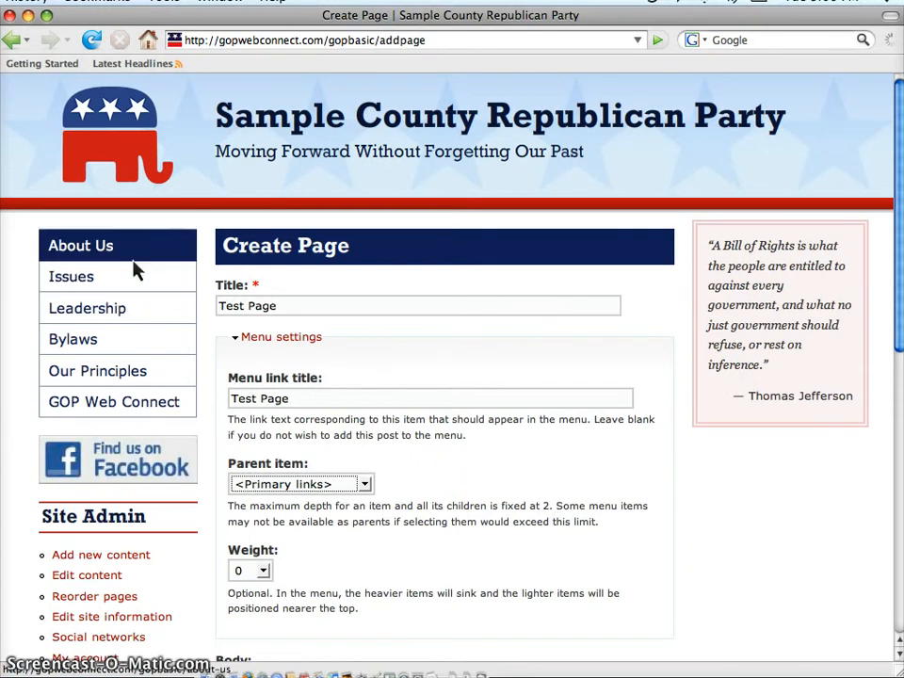
# Look through the available Weight values for the page's menu link.
pyautogui.click(264, 572)
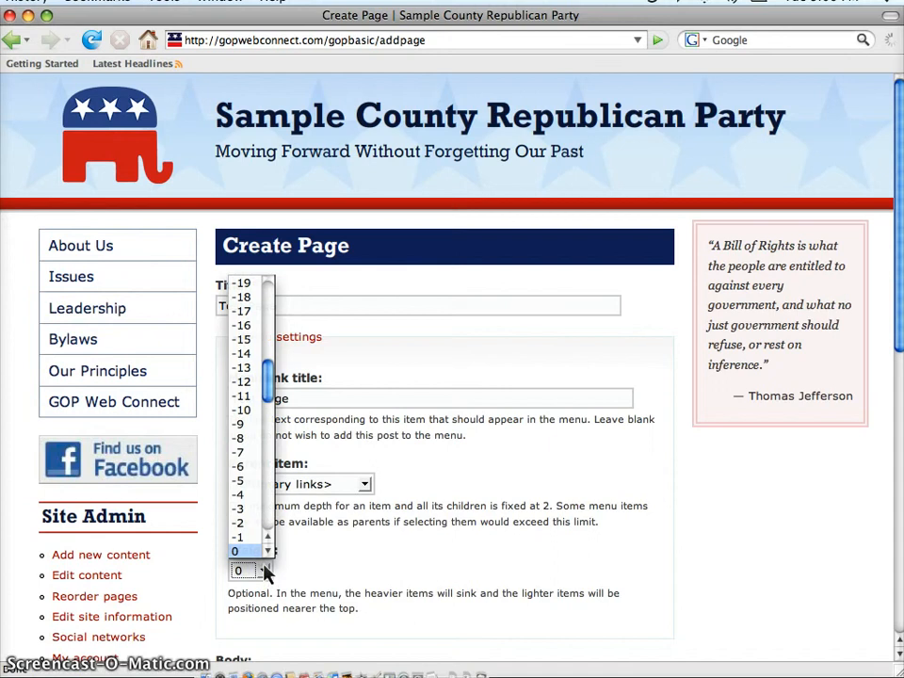
pyautogui.moveTo(266, 391); pyautogui.dragTo(288, 563)
pyautogui.click(330, 571)
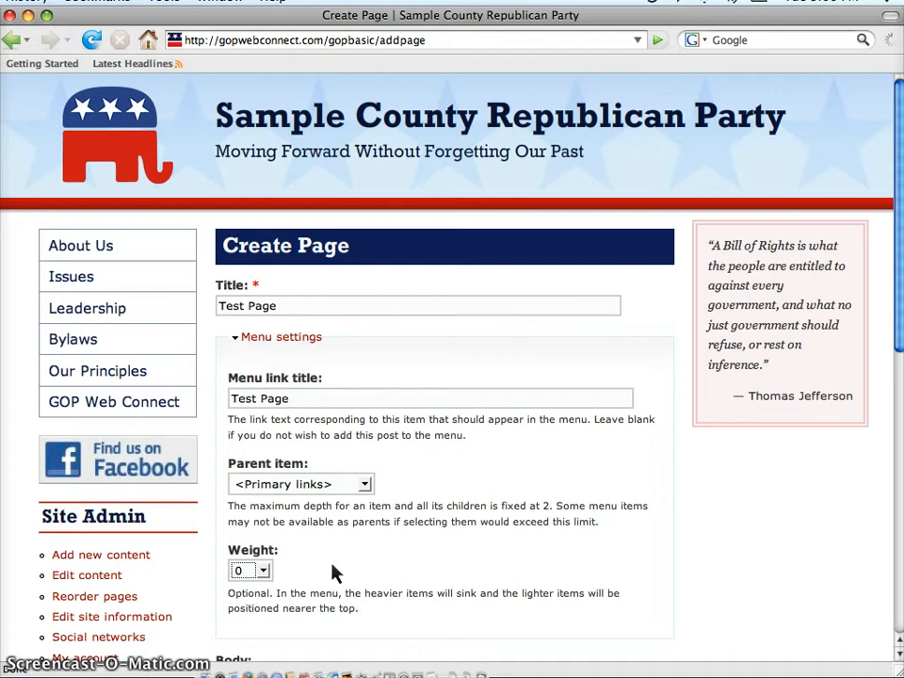
pyautogui.click(666, 537)
# Insert the copied Gettysburg Address text into the page body as plain text with linebreaks kept.
pyautogui.scroll(-3, 666, 537)
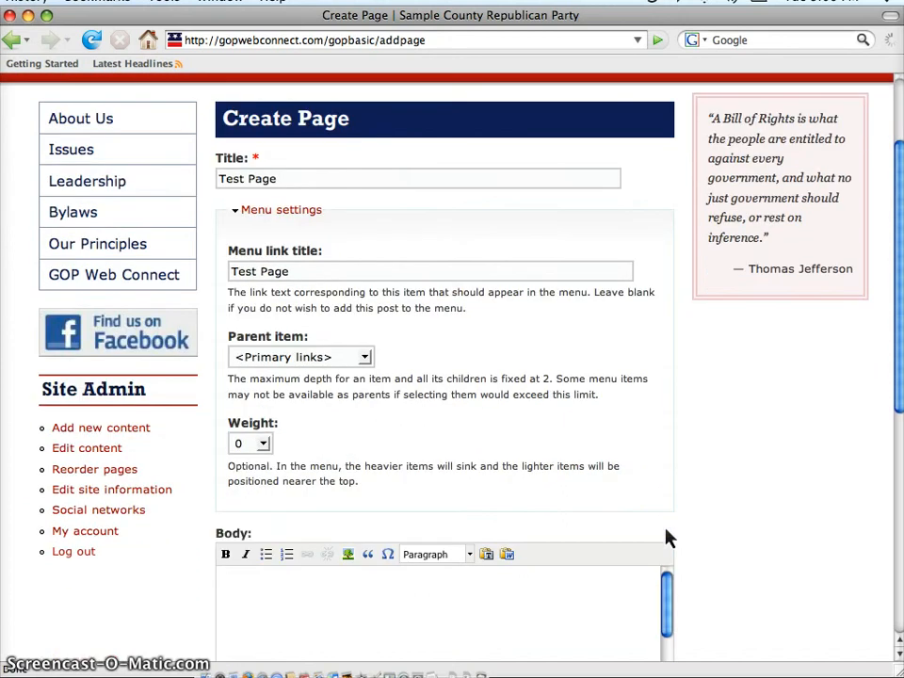
pyautogui.scroll(-6, 697, 535)
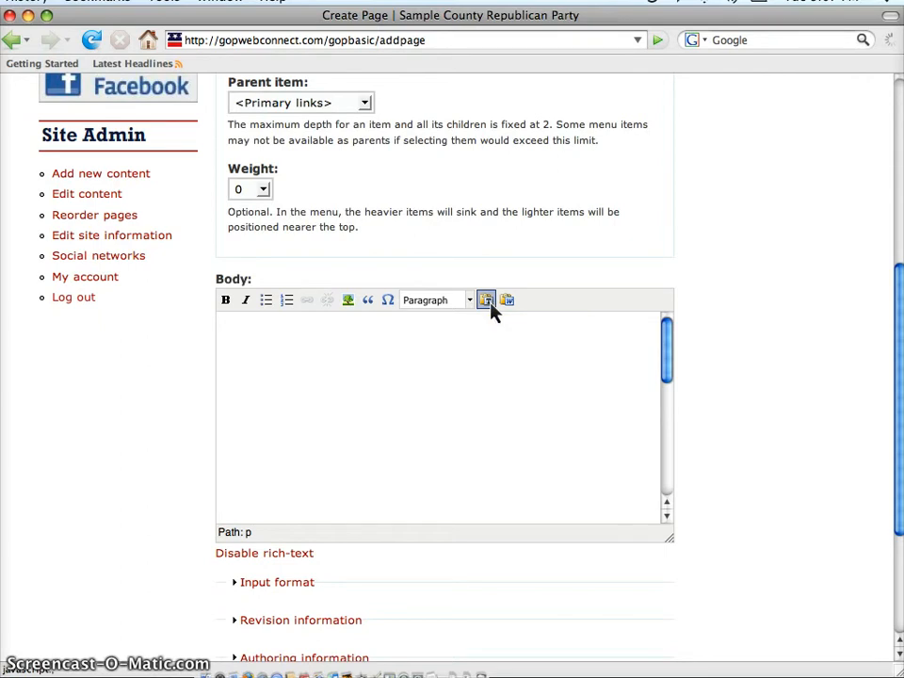
pyautogui.click(487, 303)
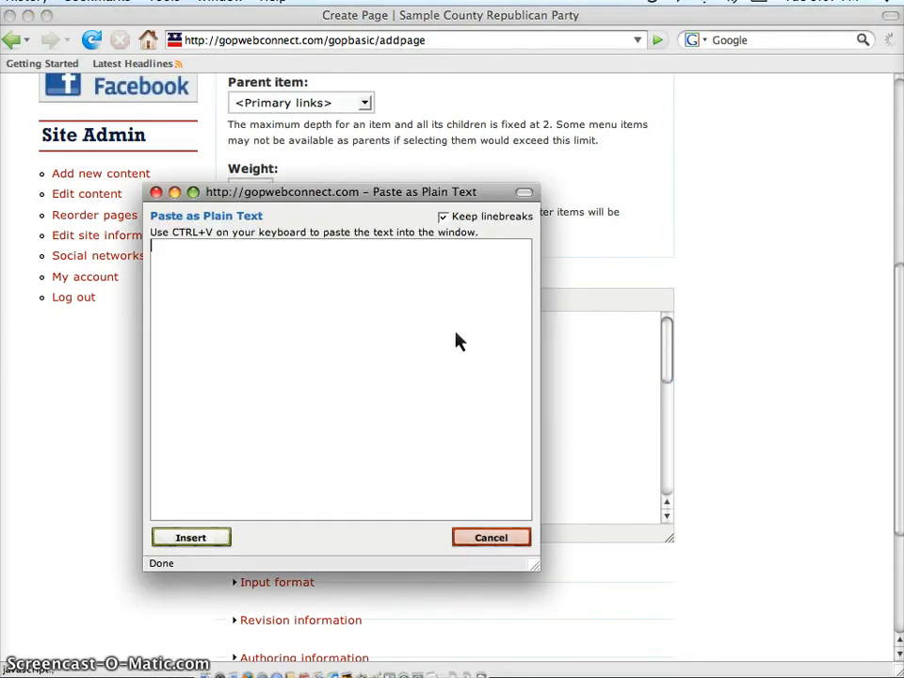
pyautogui.press('super+v')
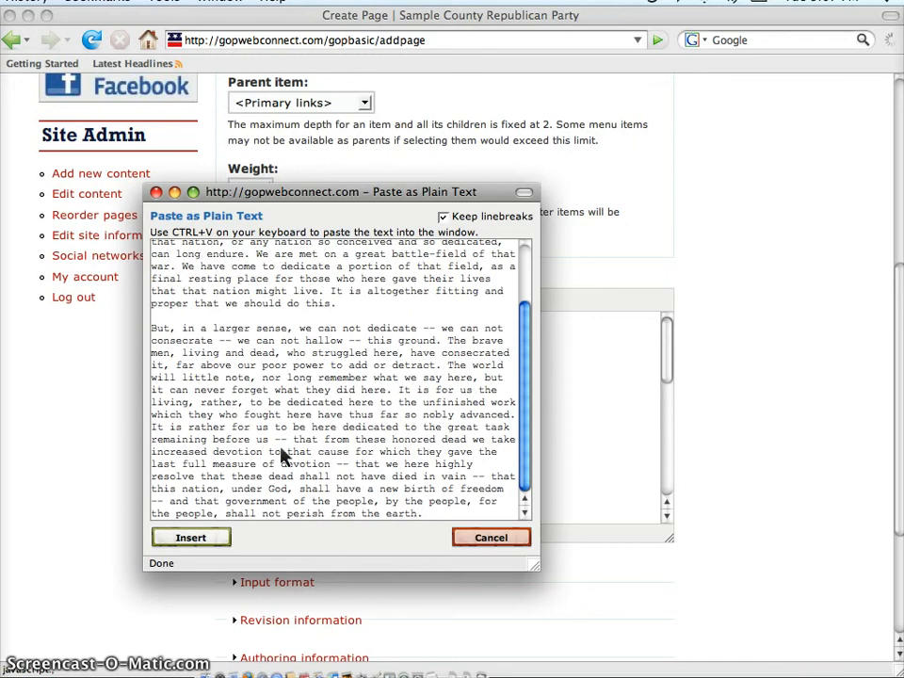
pyautogui.click(196, 537)
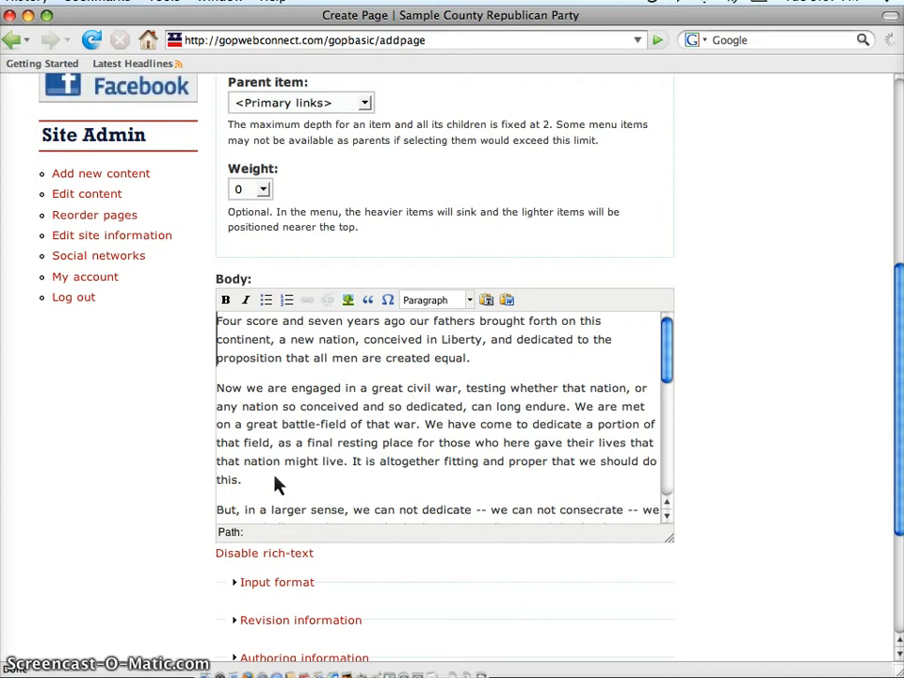
# Make "Four score" bold and "seven years ago" italic in the first paragraph of the body.
pyautogui.moveTo(217, 320)
pyautogui.mouseDown()
pyautogui.moveTo(249, 325)
pyautogui.moveTo(233, 323)
pyautogui.mouseUp()
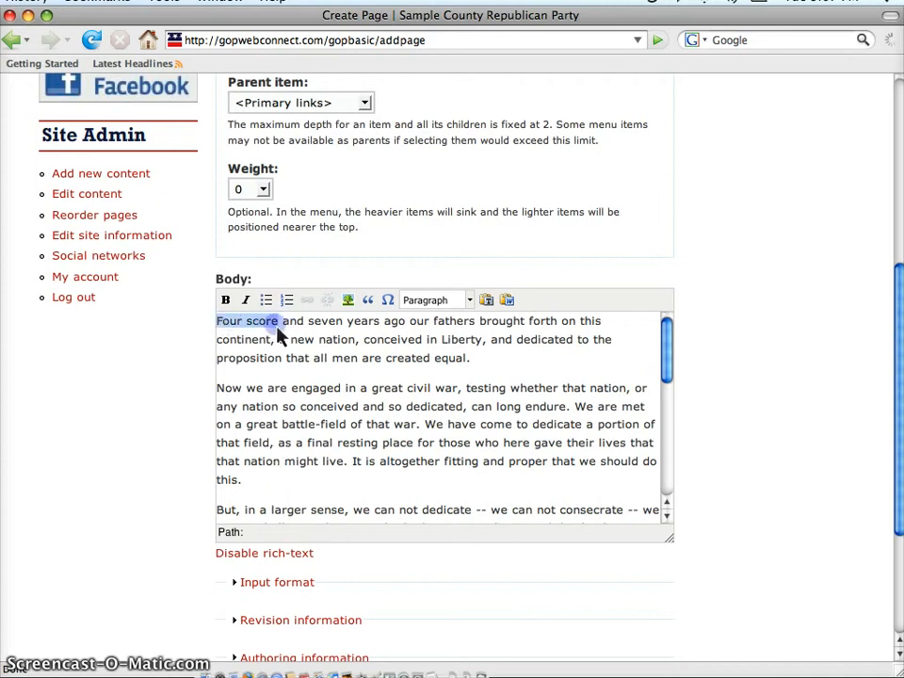
pyautogui.click(225, 300)
pyautogui.click(321, 320)
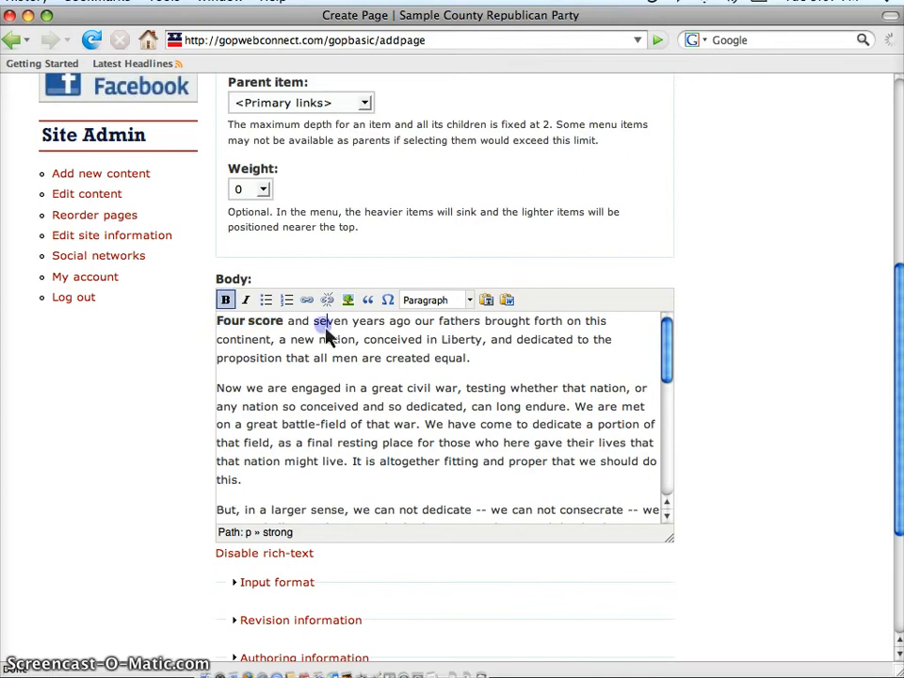
pyautogui.moveTo(318, 330); pyautogui.dragTo(411, 327)
pyautogui.click(245, 302)
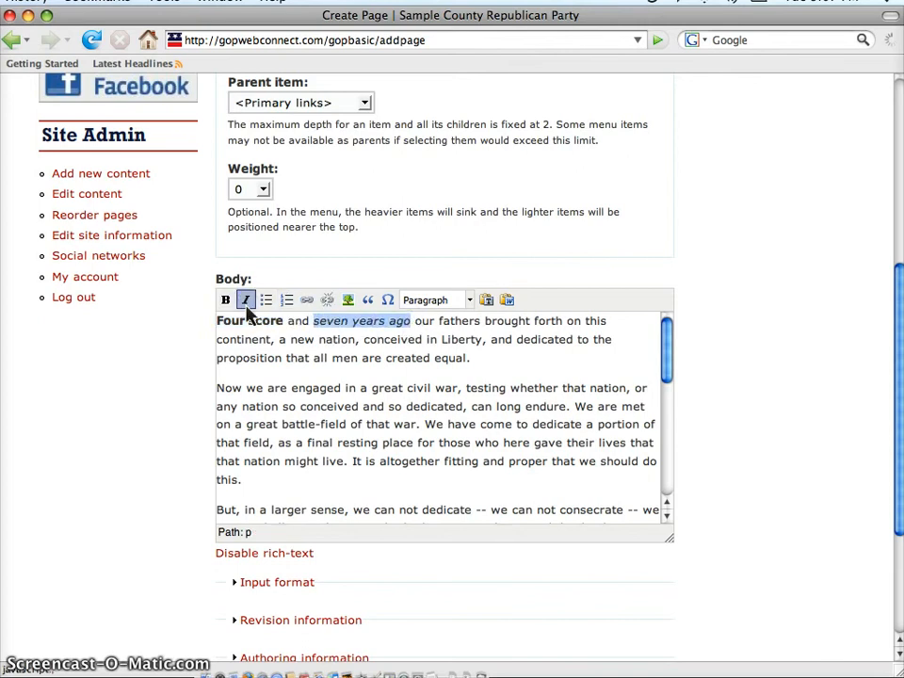
pyautogui.click(368, 371)
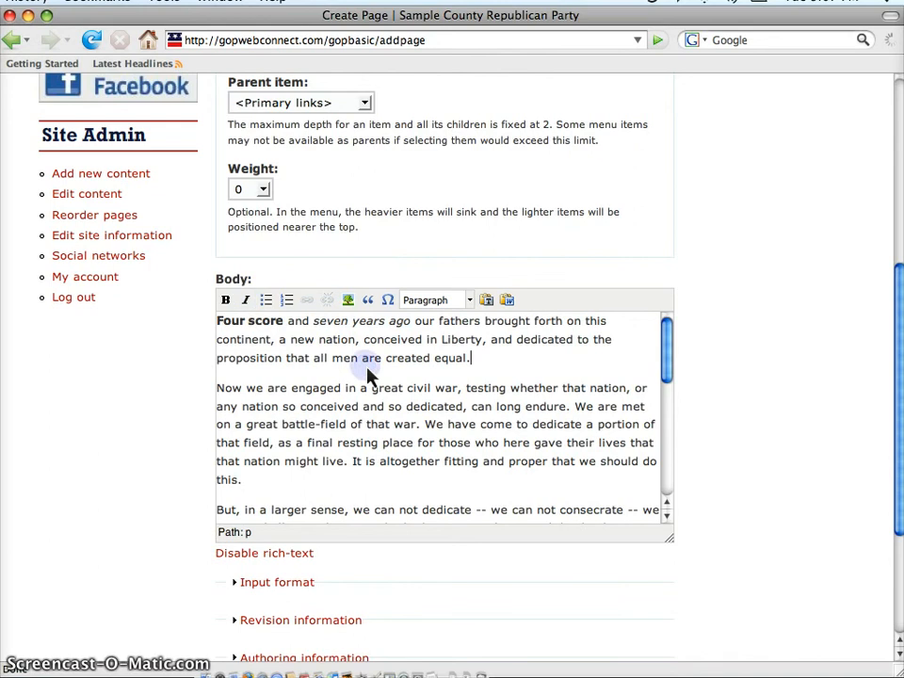
# Add the line "This is a list" as a new paragraph after the end of the speech.
pyautogui.scroll(-10, 454, 439)
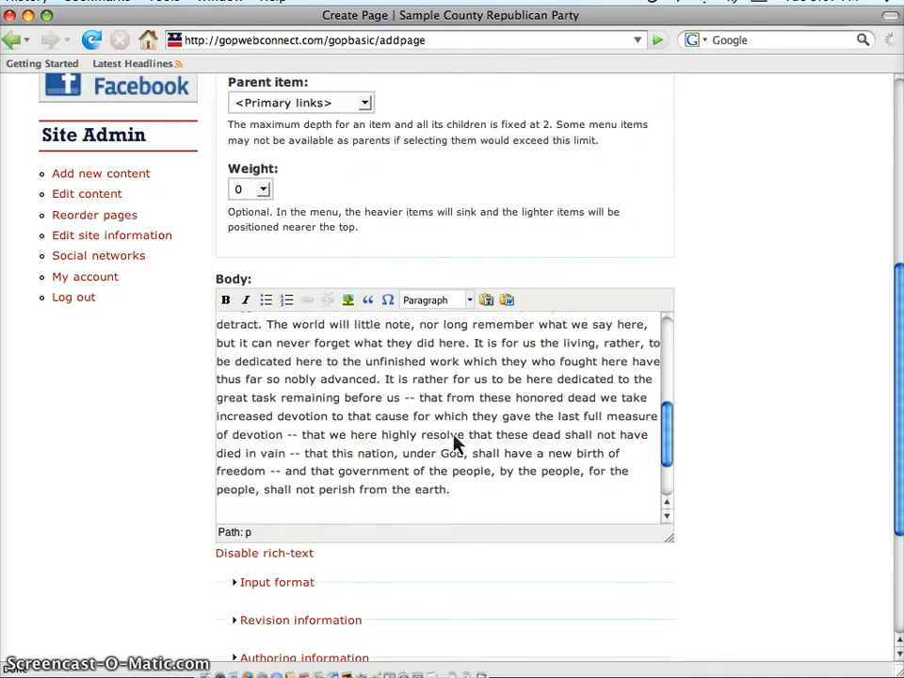
pyautogui.click(407, 487)
pyautogui.press('Return')
pyautogui.write('This is a list')
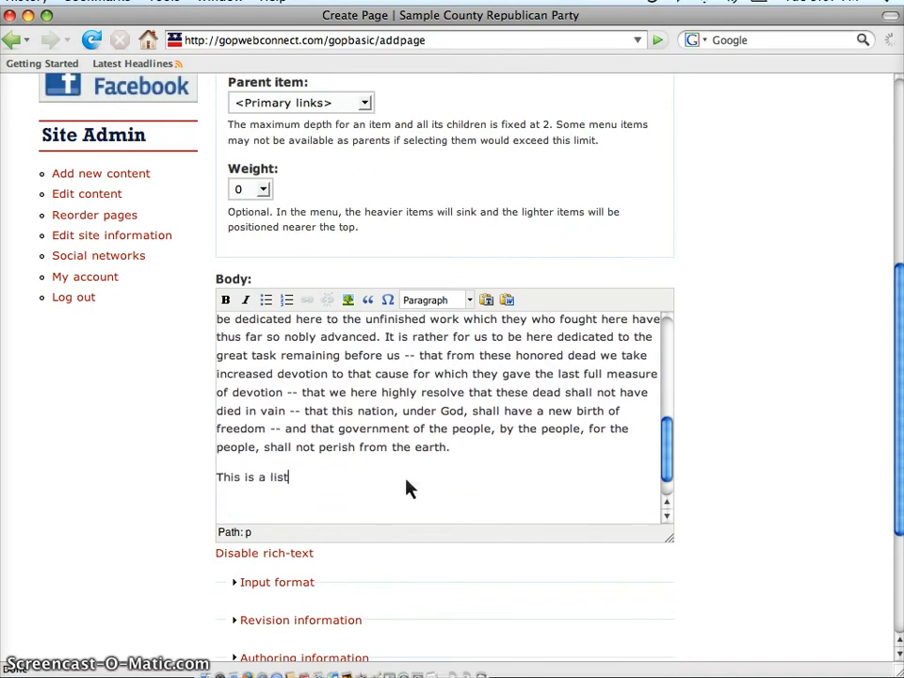
# Add a bulleted list of "item 1", "item 2" and "item 3" below that line and convert it to a numbered list.
pyautogui.press('Return')
pyautogui.click(270, 308)
pyautogui.write('i')
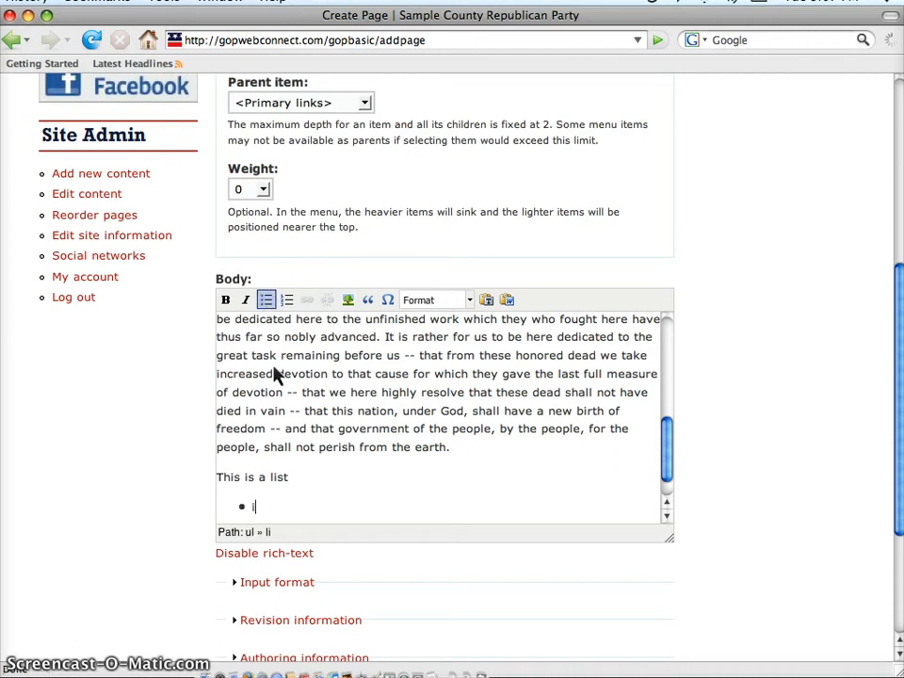
pyautogui.write('tem 1')
pyautogui.press('Return')
pyautogui.write('item ')
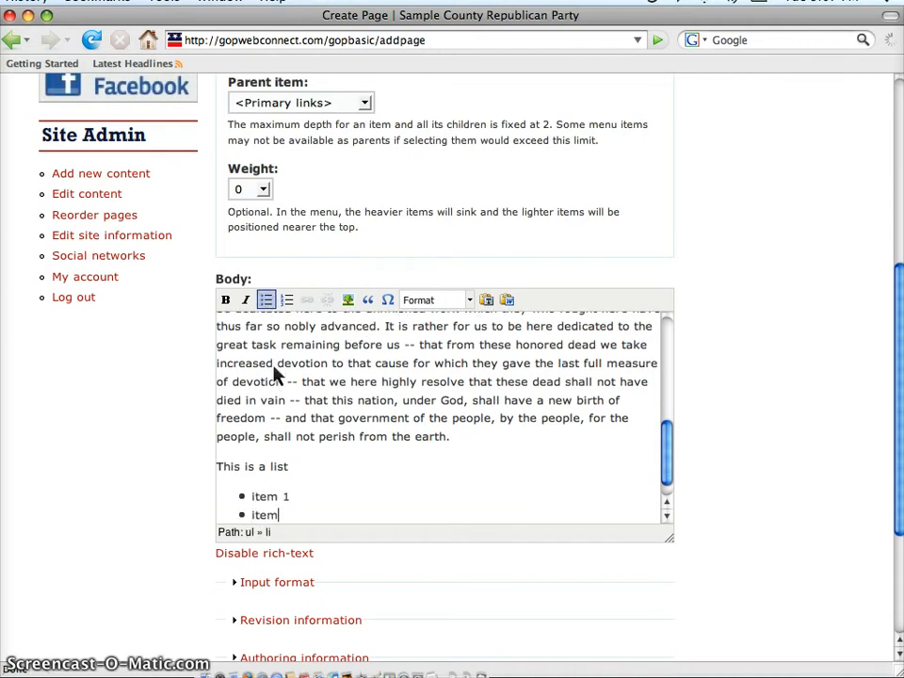
pyautogui.write('2')
pyautogui.press('Return')
pyautogui.write('item 3')
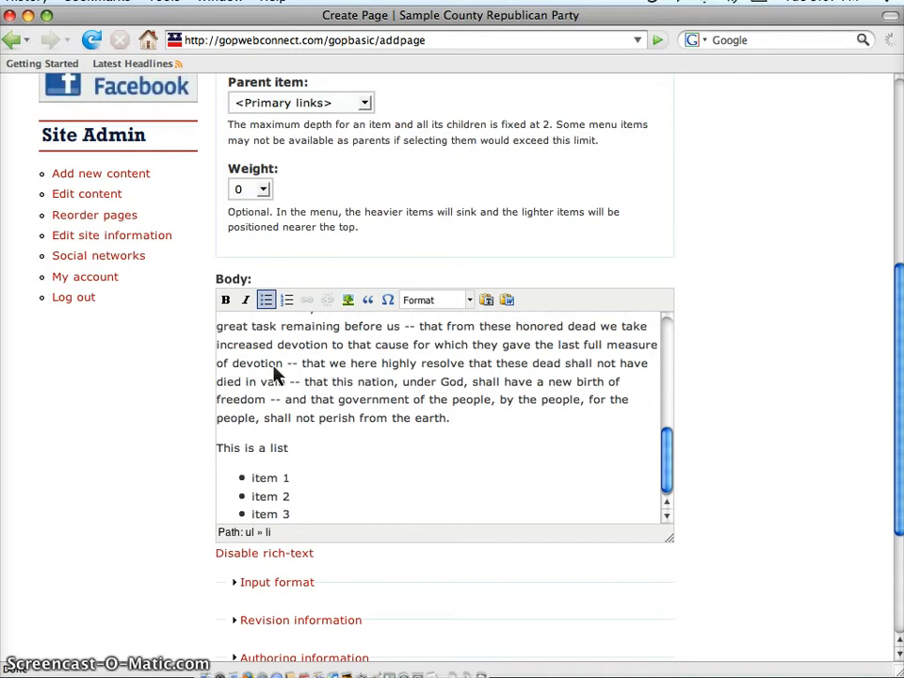
pyautogui.moveTo(292, 513); pyautogui.dragTo(249, 483)
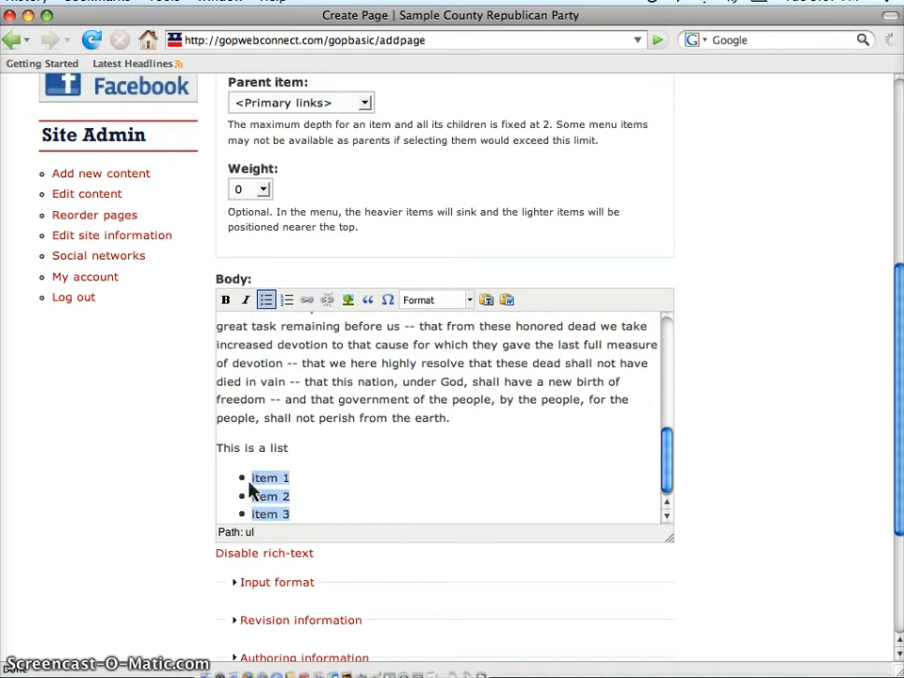
pyautogui.click(288, 300)
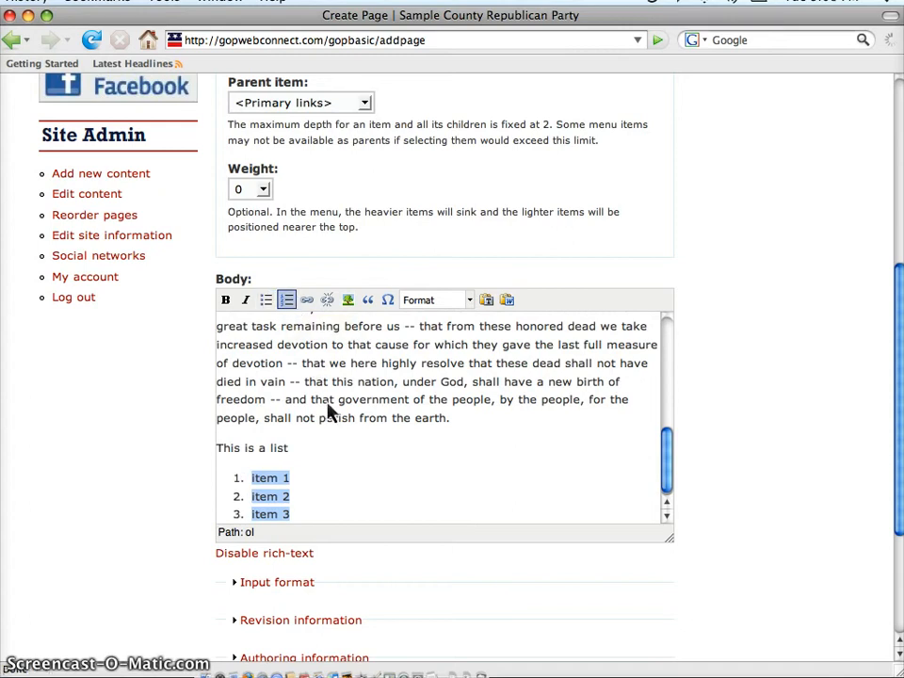
pyautogui.click(271, 425)
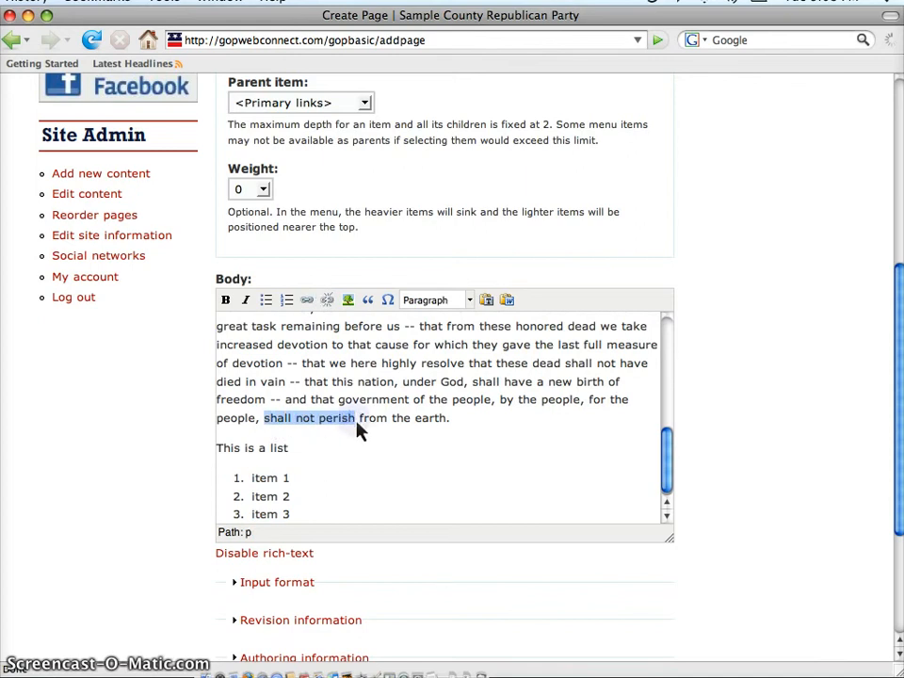
pyautogui.click(308, 300)
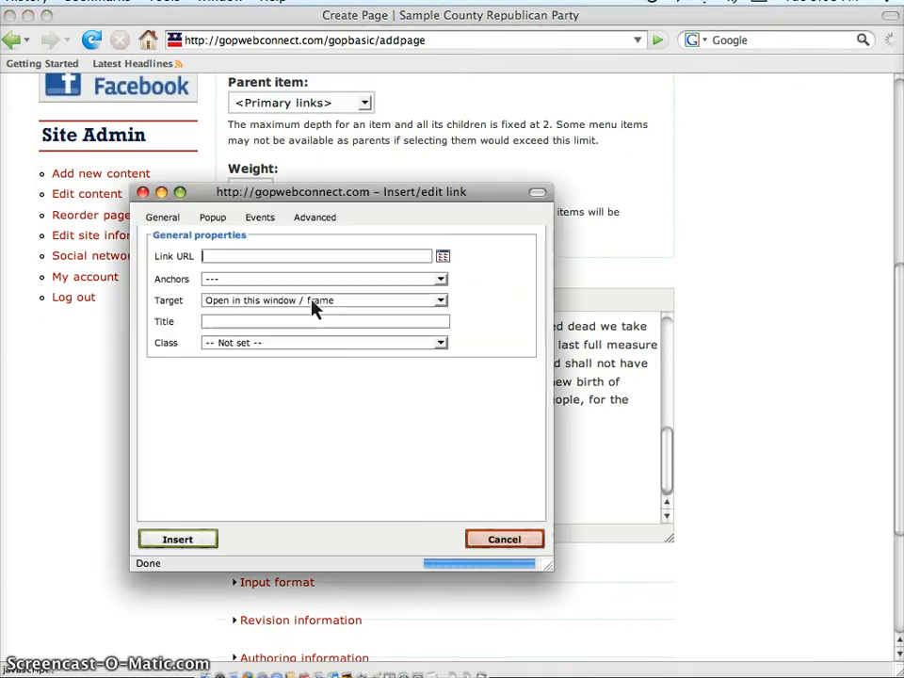
pyautogui.write('http')
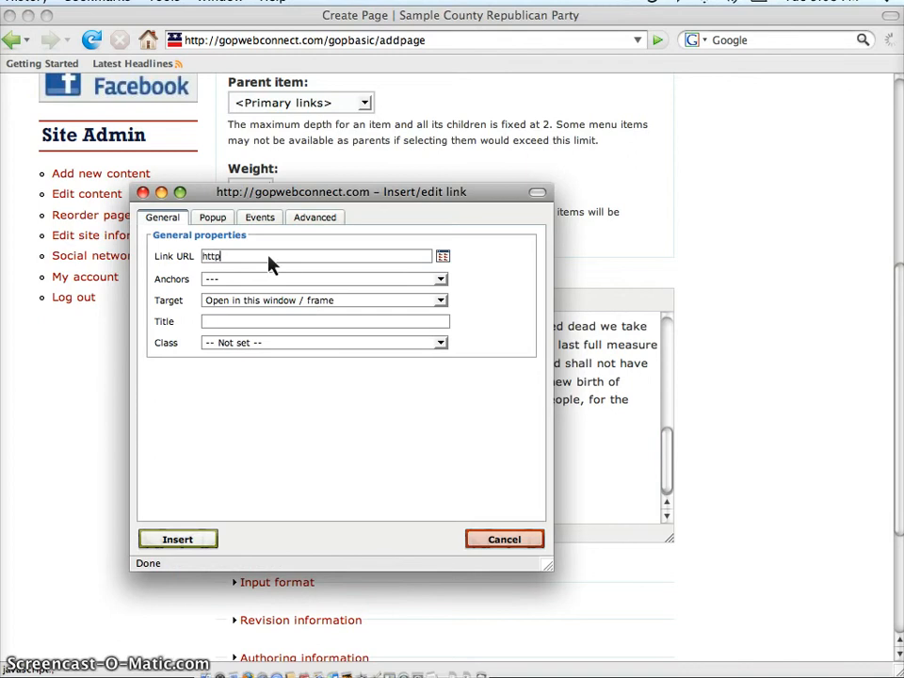
pyautogui.write('://g')
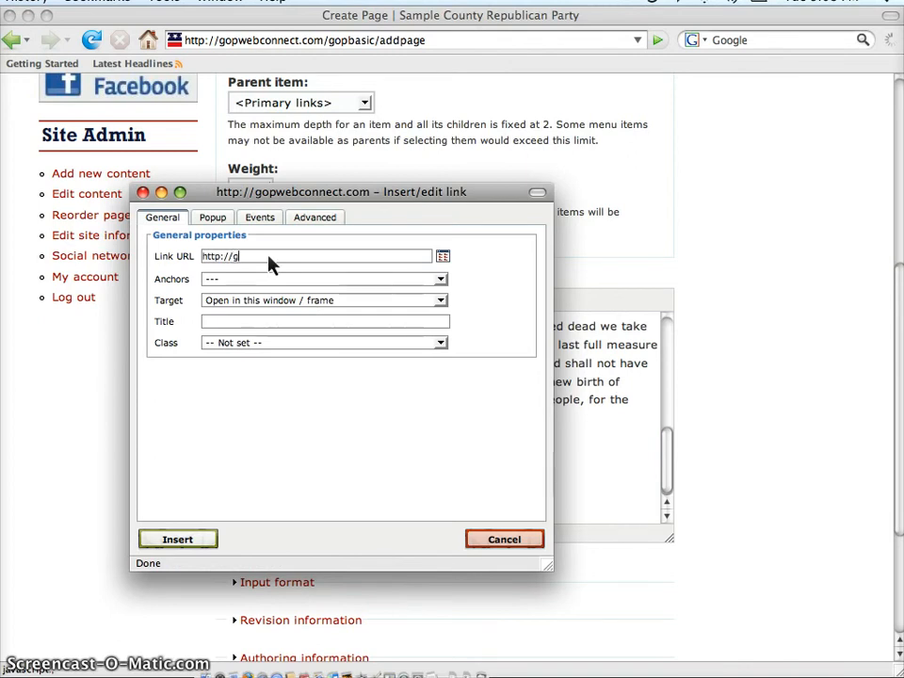
pyautogui.write('oogle.com')
pyautogui.click(176, 543)
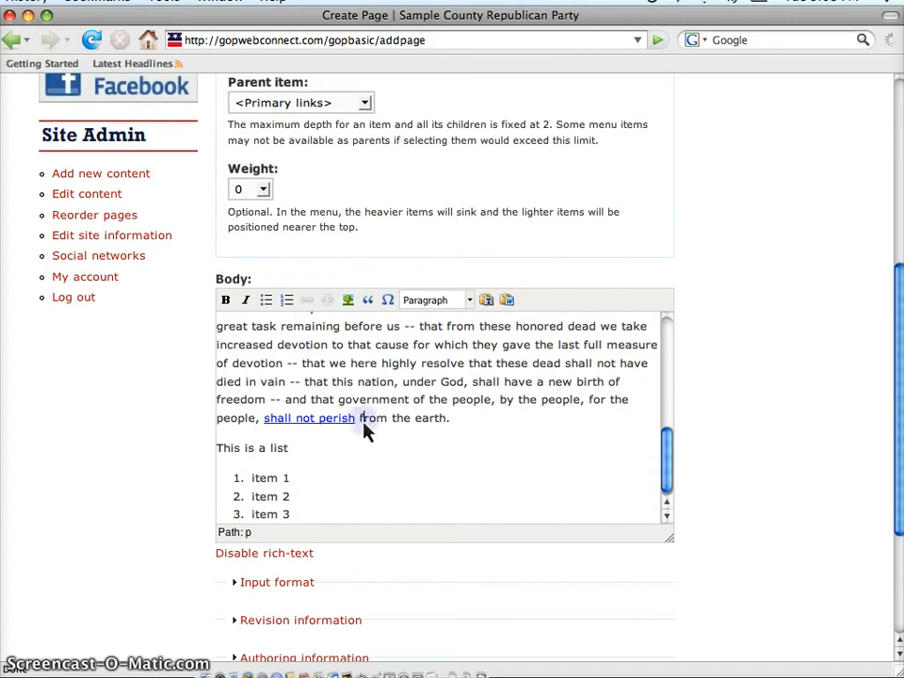
pyautogui.doubleClick(321, 420)
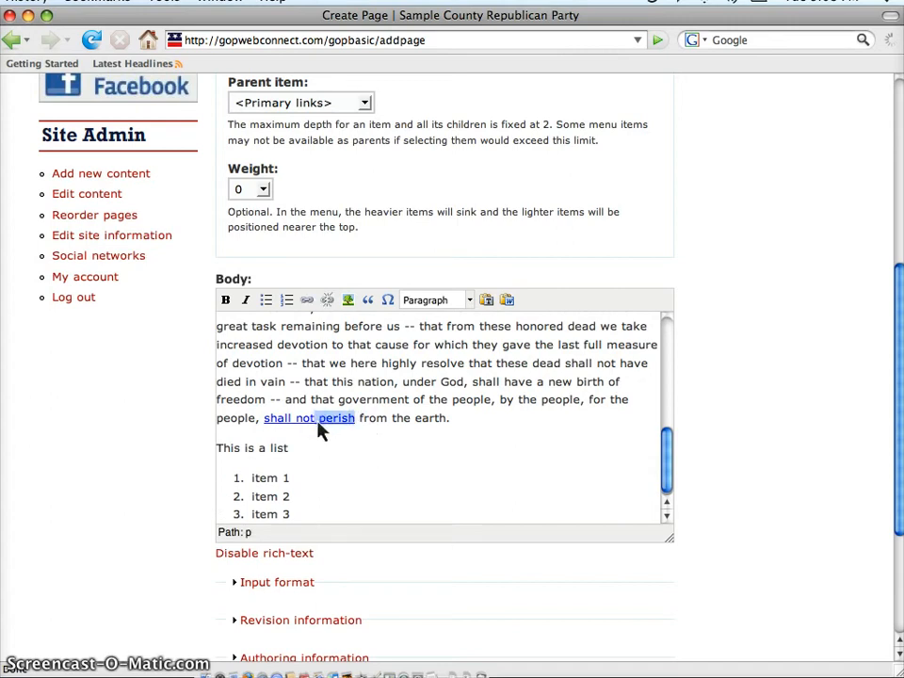
pyautogui.click(328, 305)
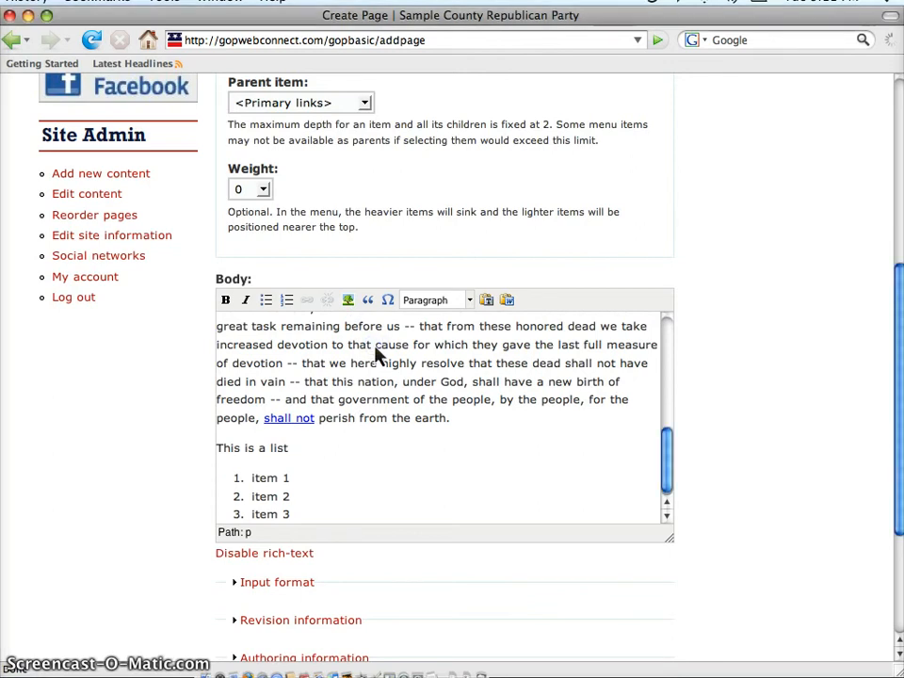
# Format the paragraph beginning "Now we are engaged in a great civil war" as a block quote.
pyautogui.scroll(1, 375, 352)
pyautogui.scroll(3, 375, 353)
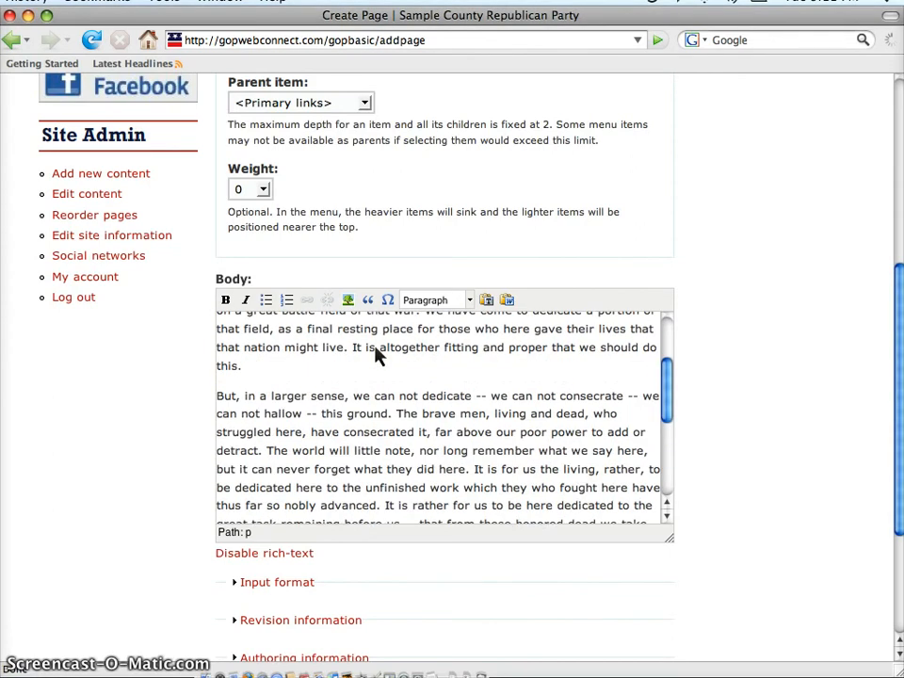
pyautogui.scroll(3, 375, 352)
pyautogui.moveTo(258, 440); pyautogui.dragTo(215, 351)
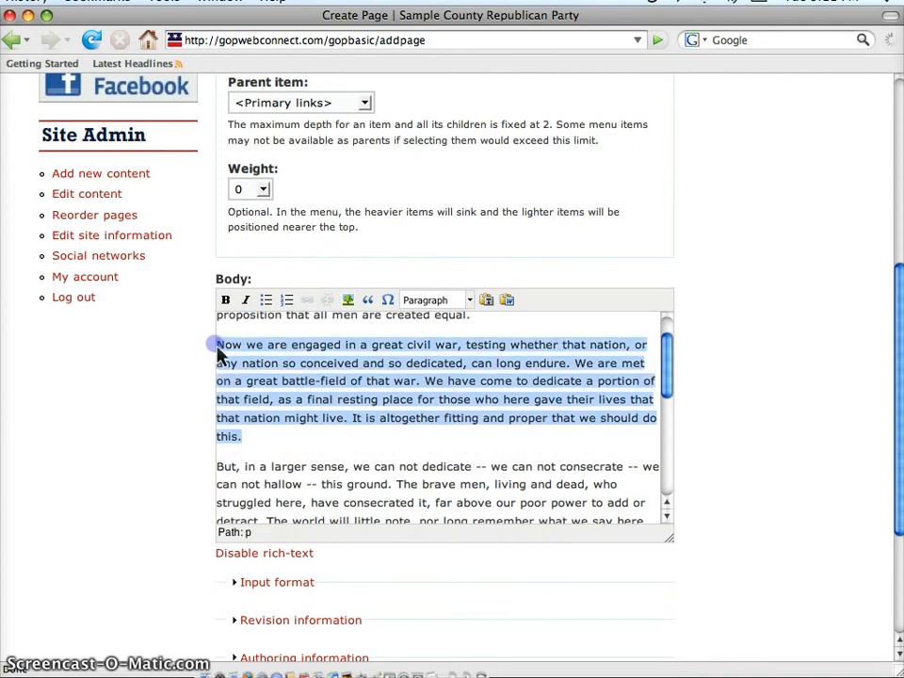
pyautogui.click(371, 306)
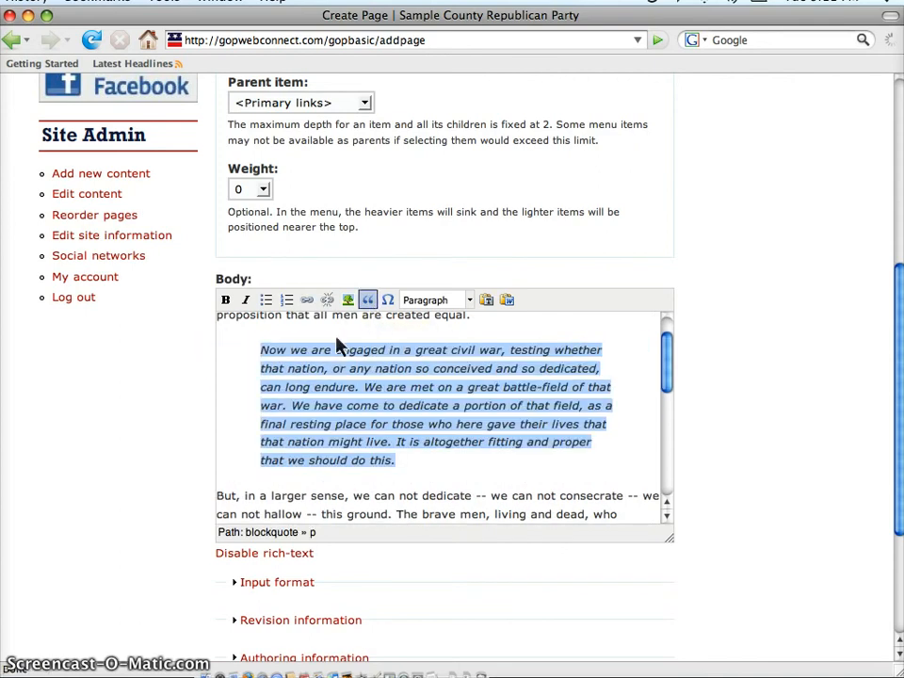
pyautogui.click(261, 349)
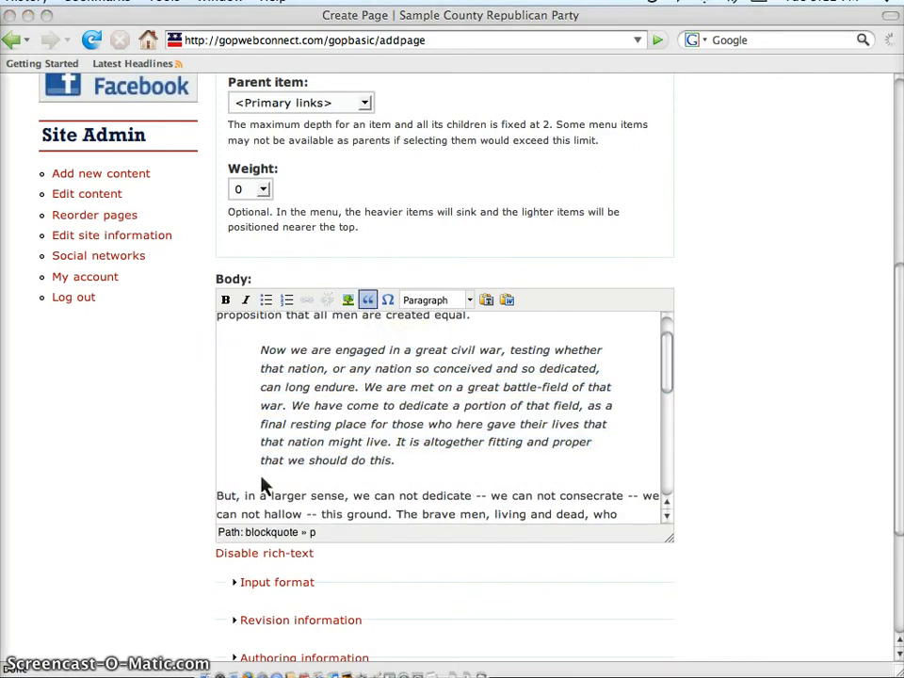
# View the custom character chart of the body editor and close it without inserting a symbol.
pyautogui.click(391, 304)
pyautogui.click(393, 306)
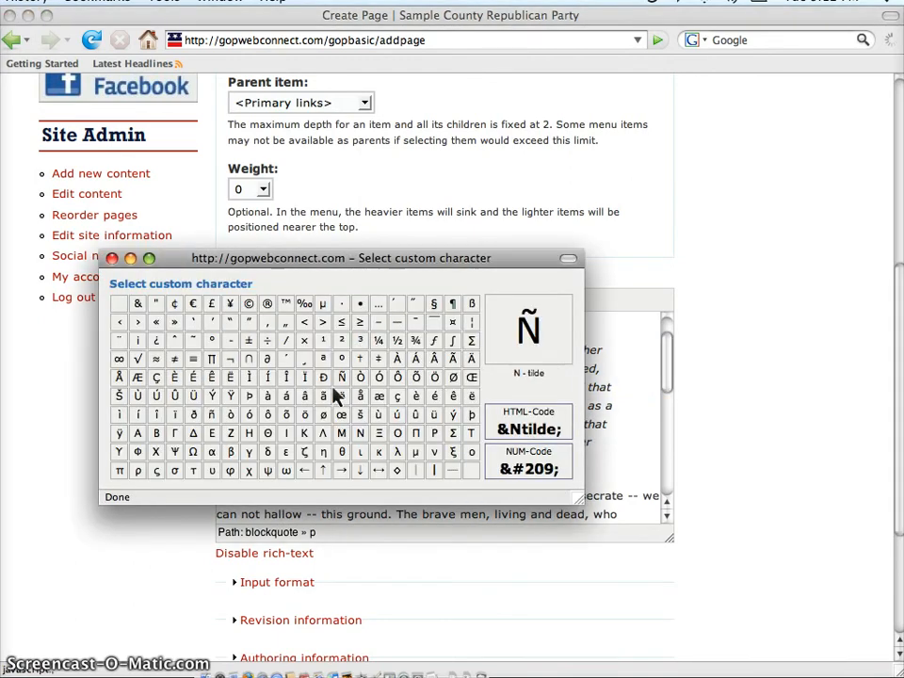
pyautogui.click(111, 258)
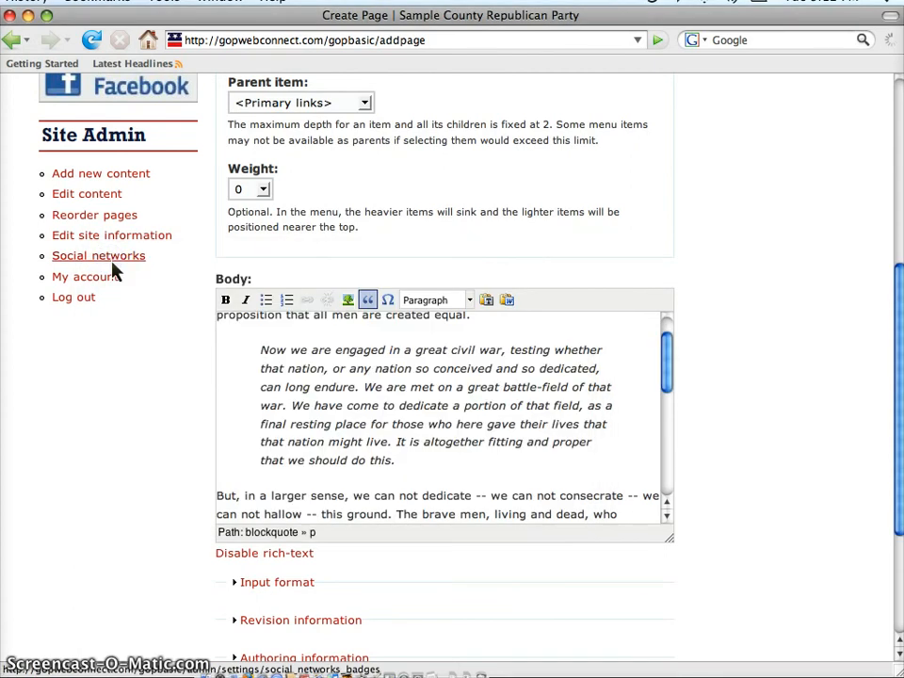
pyautogui.click(223, 497)
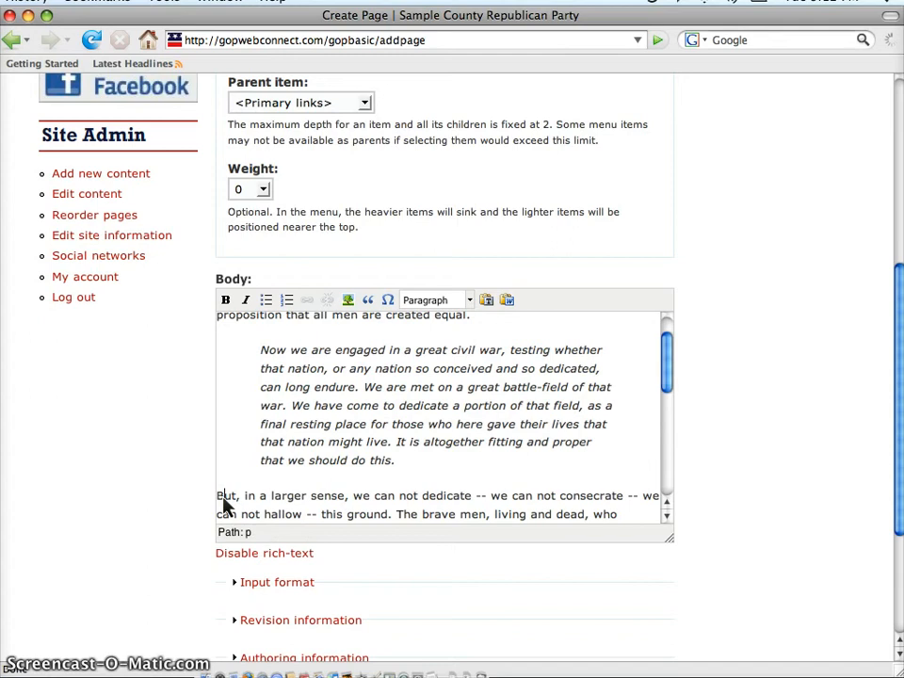
pyautogui.click(469, 302)
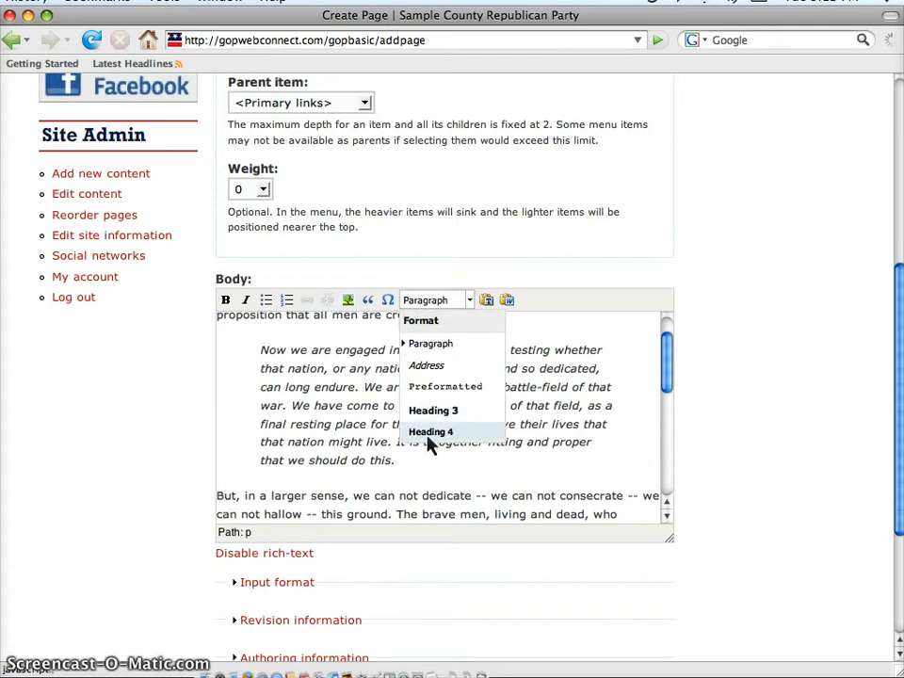
pyautogui.click(349, 462)
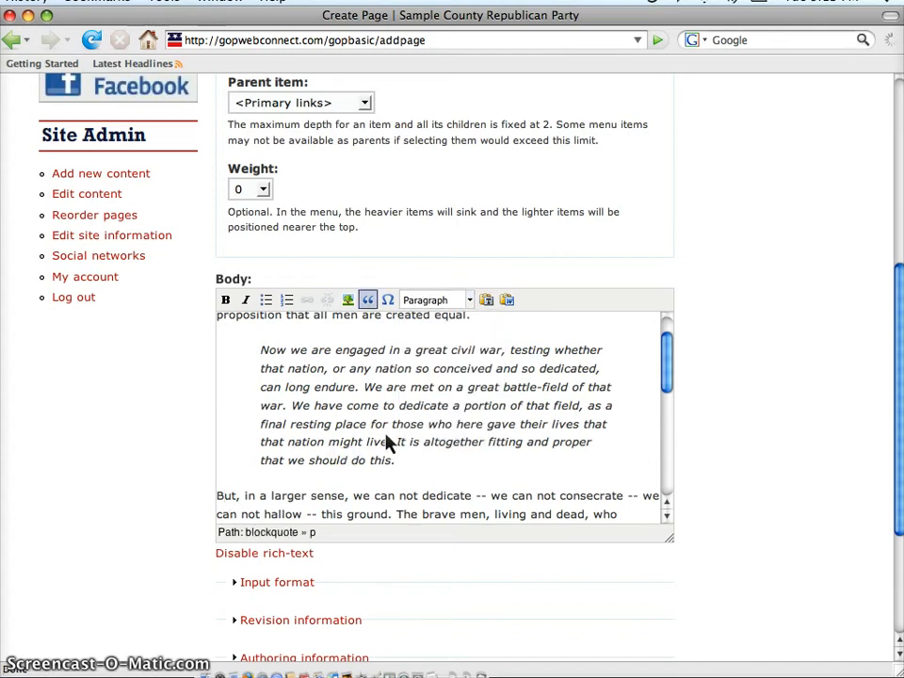
# Format the line "This is a list" above the numbered list as Heading 3 and make the body editor slightly taller.
pyautogui.scroll(-3, 385, 439)
pyautogui.scroll(-5, 385, 443)
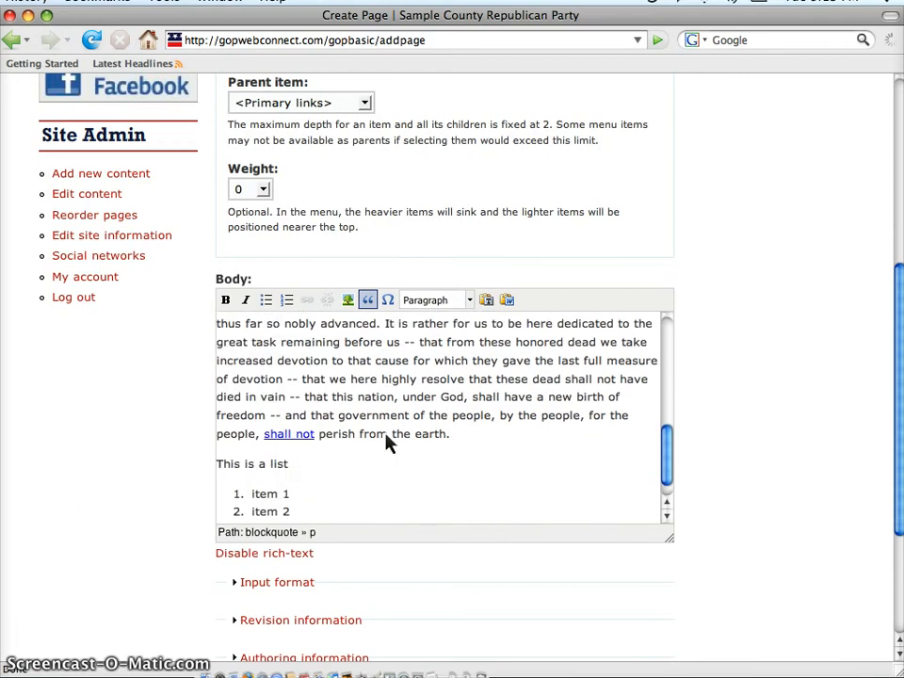
pyautogui.moveTo(301, 464); pyautogui.dragTo(222, 467)
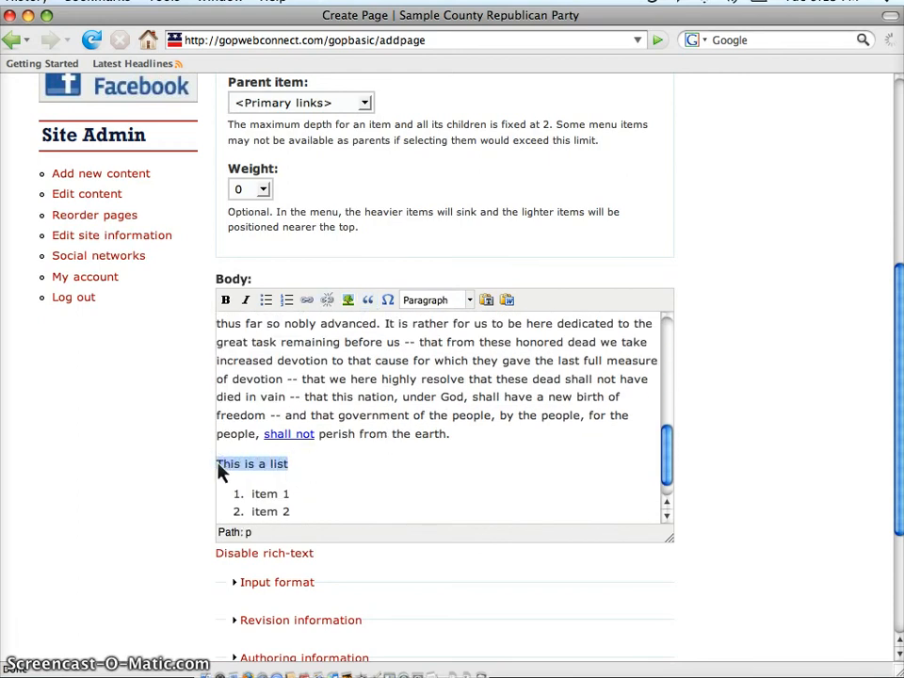
pyautogui.click(472, 307)
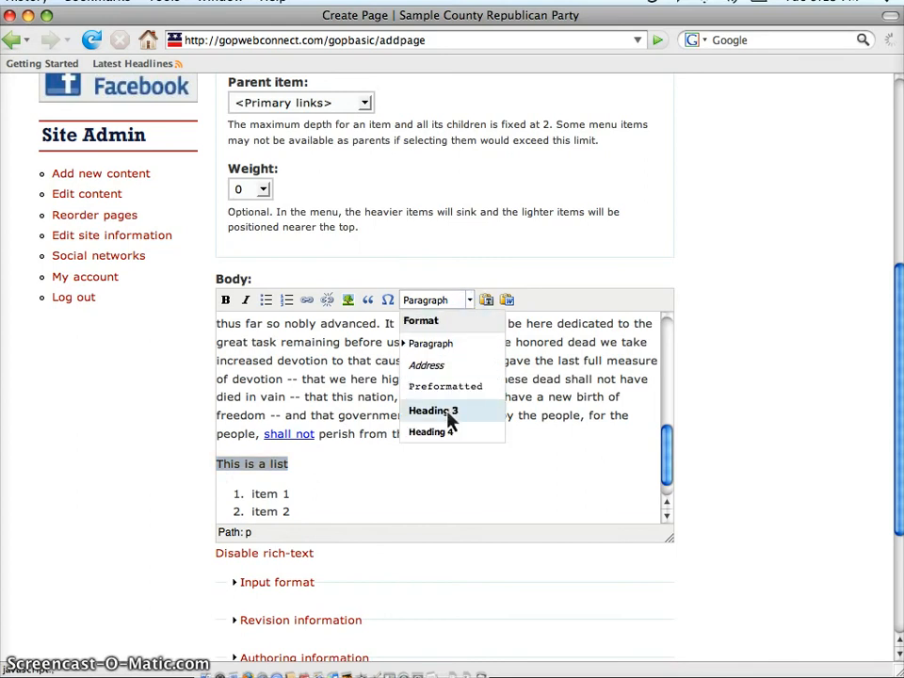
pyautogui.click(451, 420)
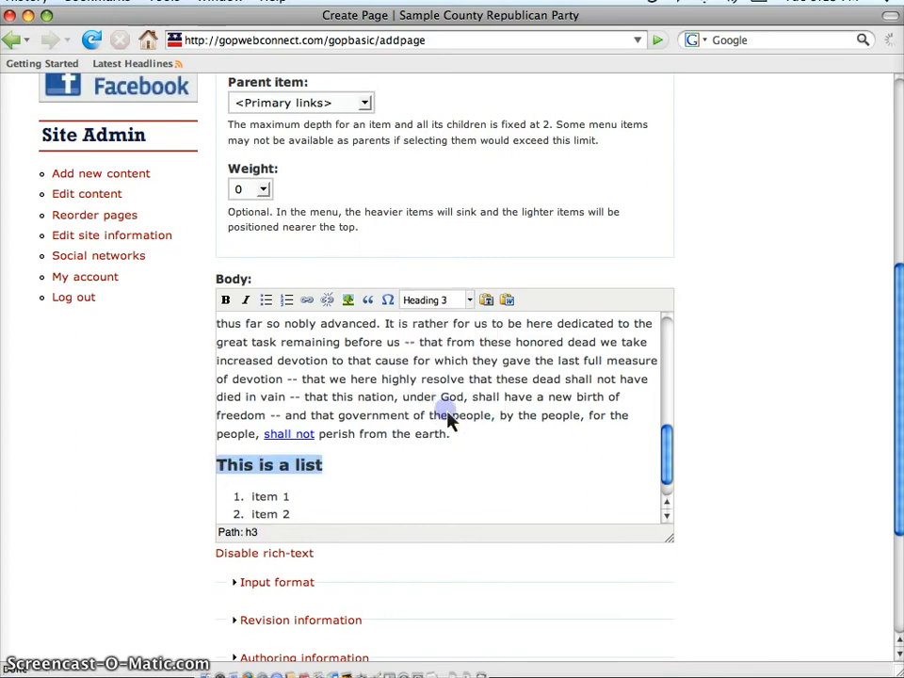
pyautogui.click(554, 417)
pyautogui.moveTo(669, 537); pyautogui.dragTo(670, 567)
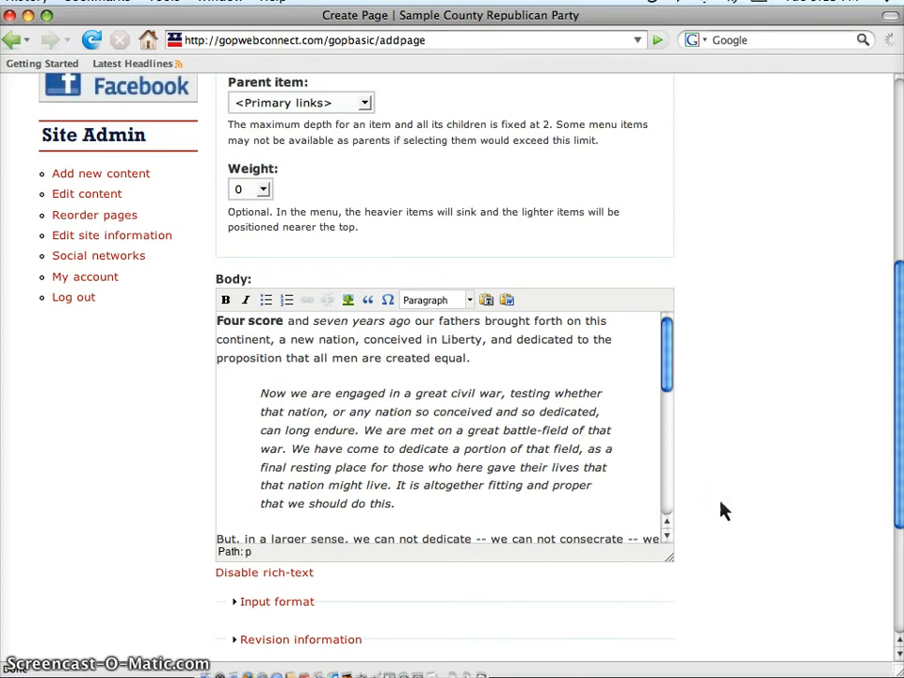
# View the input format settings of the page to examine the allowed HTML tags, and collapse them again.
pyautogui.scroll(-5, 723, 510)
pyautogui.scroll(-1, 723, 509)
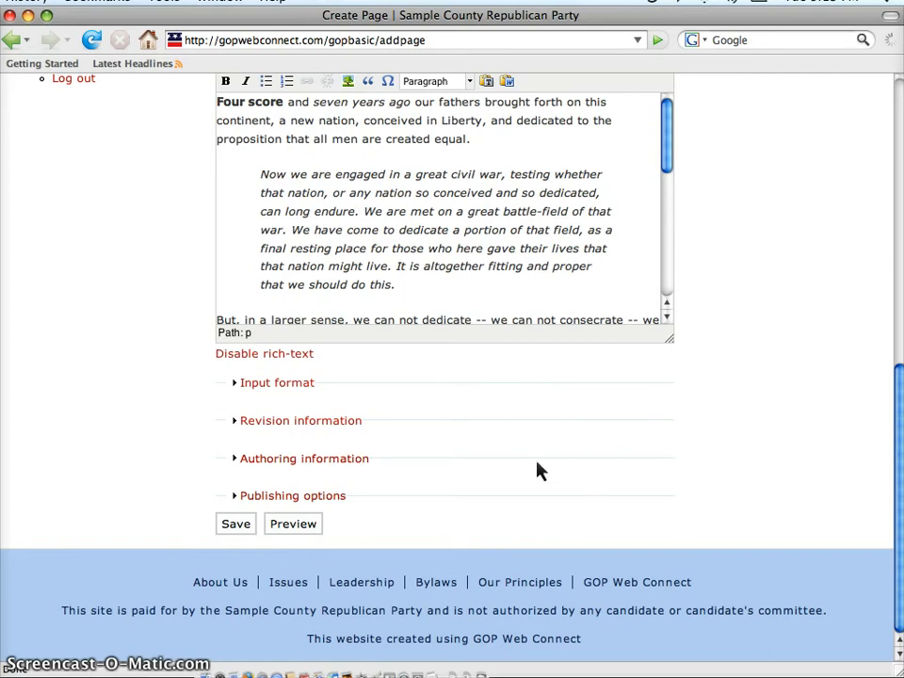
pyautogui.click(299, 383)
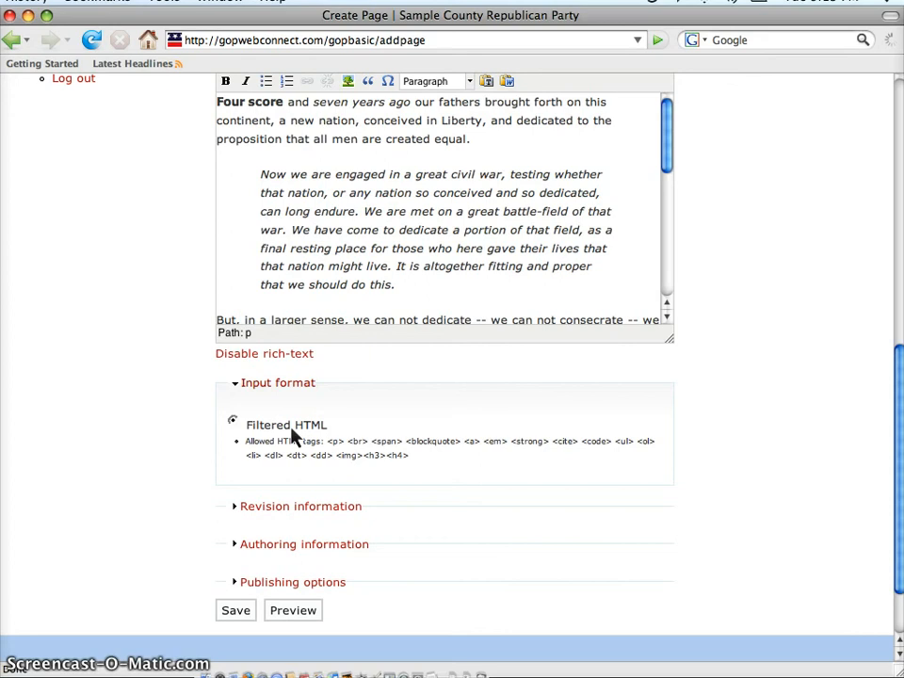
pyautogui.click(288, 388)
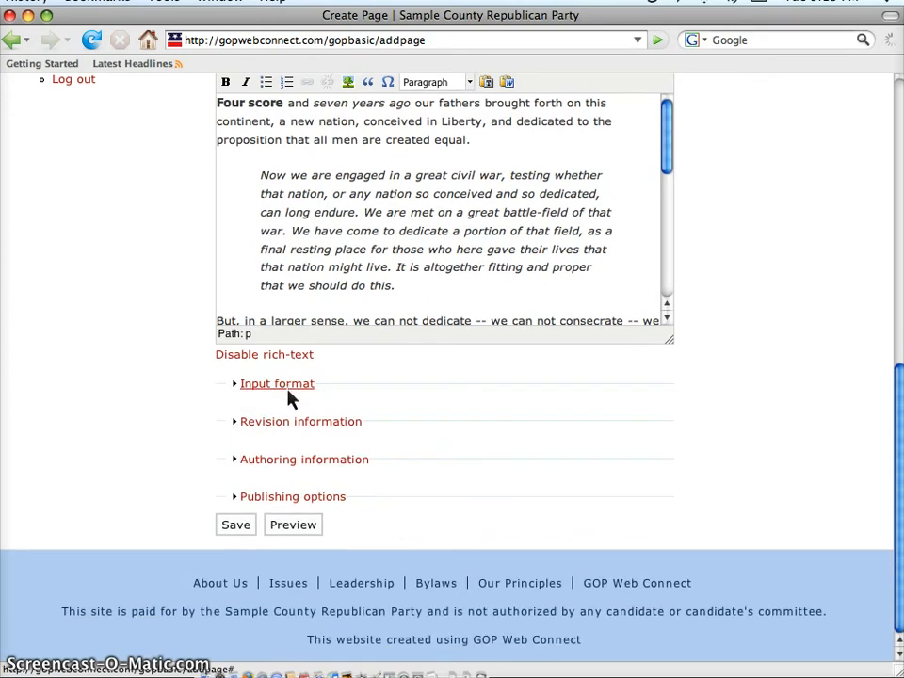
# Try the option to create a new revision in the revision information, switch it back off and collapse the section.
pyautogui.click(284, 426)
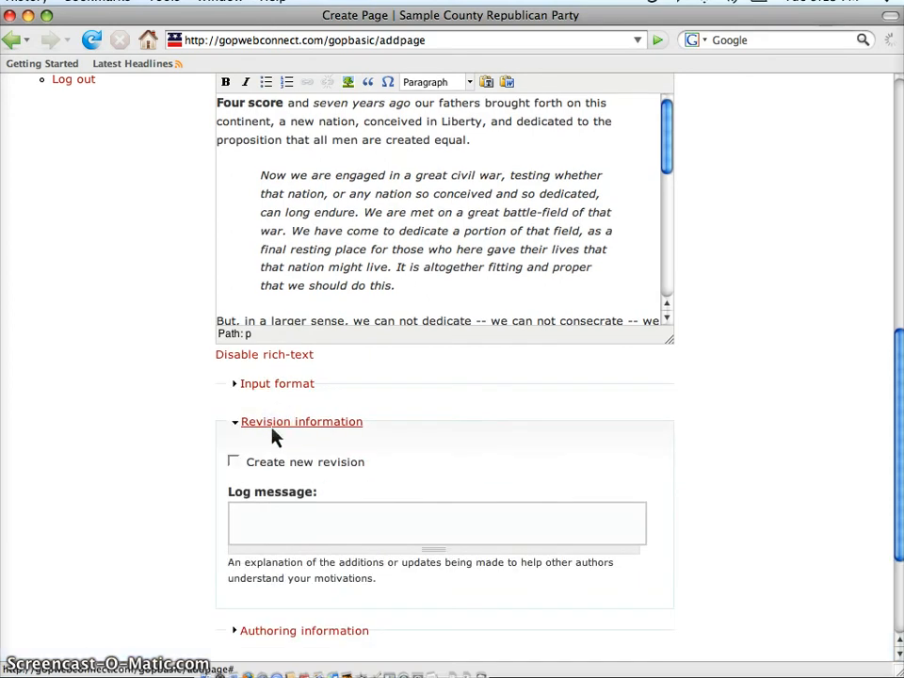
pyautogui.click(234, 462)
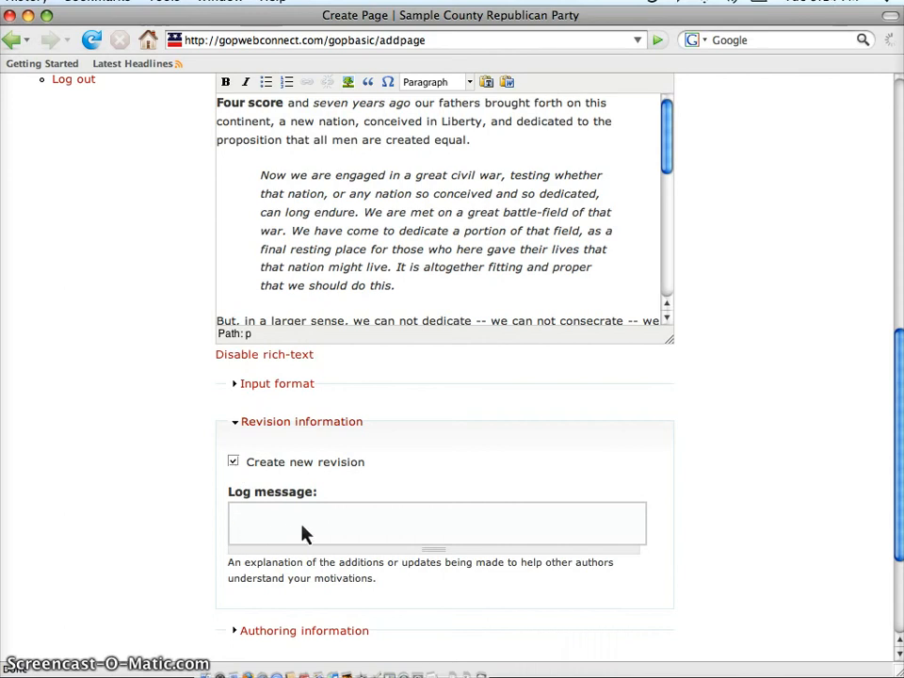
pyautogui.click(233, 462)
pyautogui.click(263, 424)
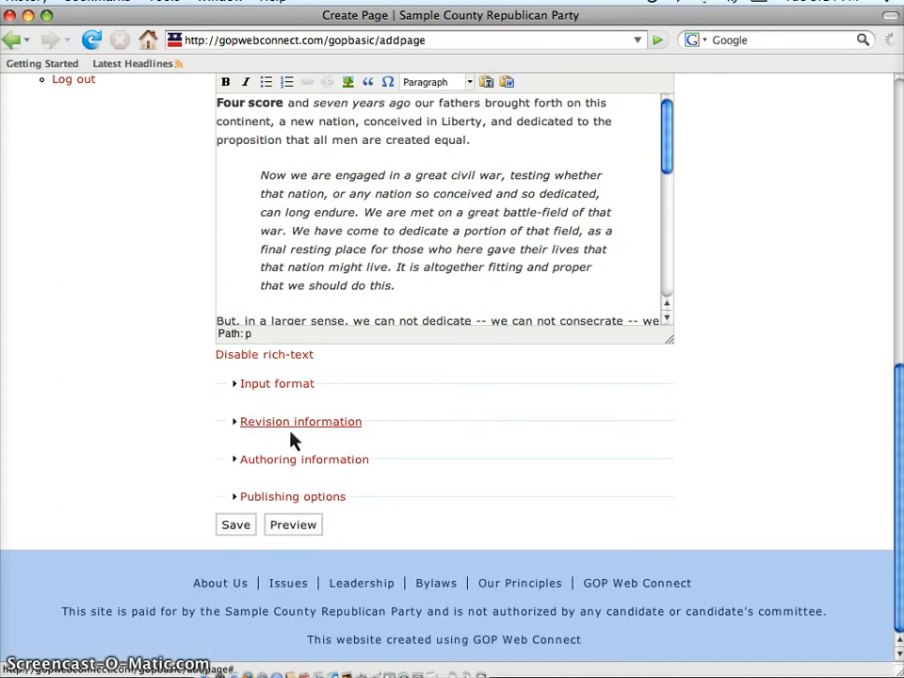
# View the page's authoring information and publishing options, collapsing each section again without changing anything.
pyautogui.click(352, 461)
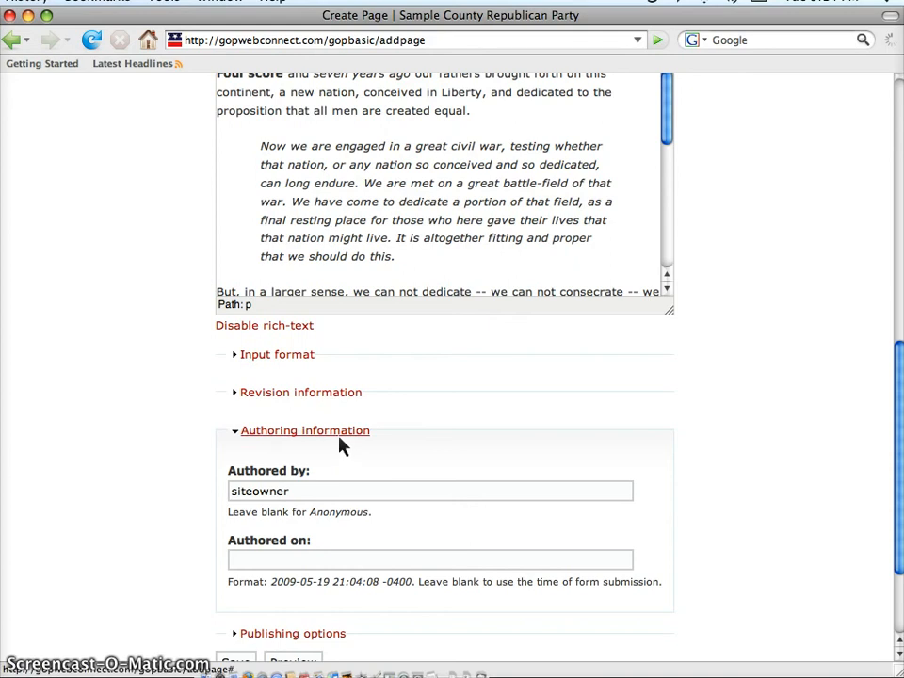
pyautogui.click(340, 436)
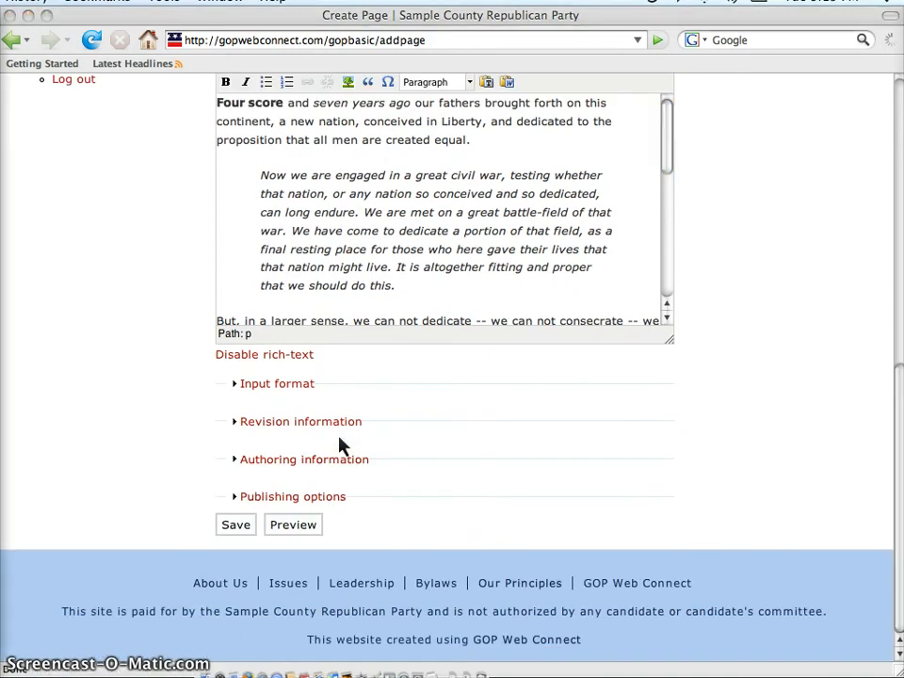
pyautogui.click(270, 497)
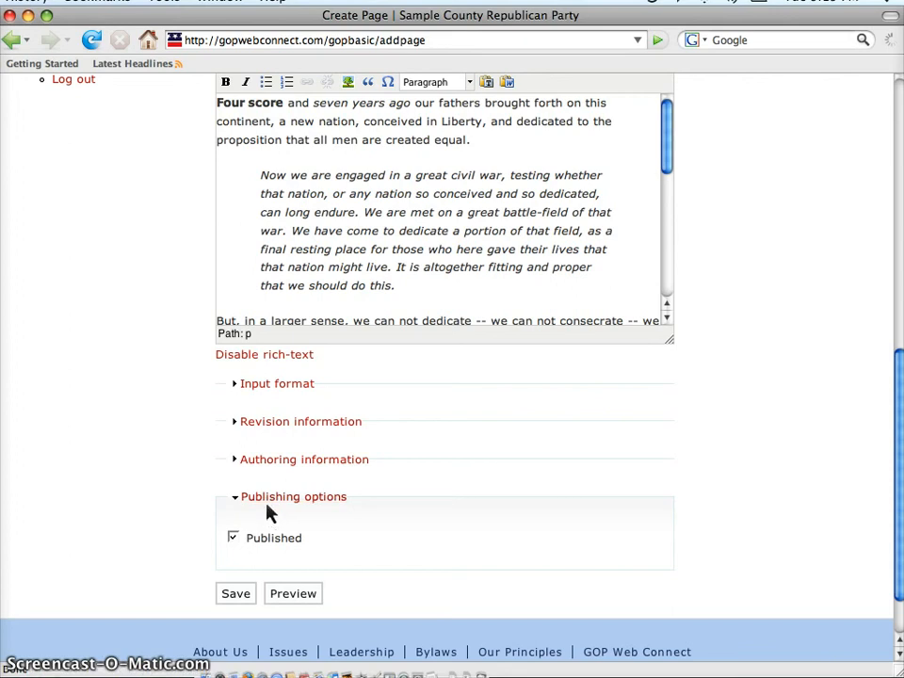
pyautogui.click(267, 503)
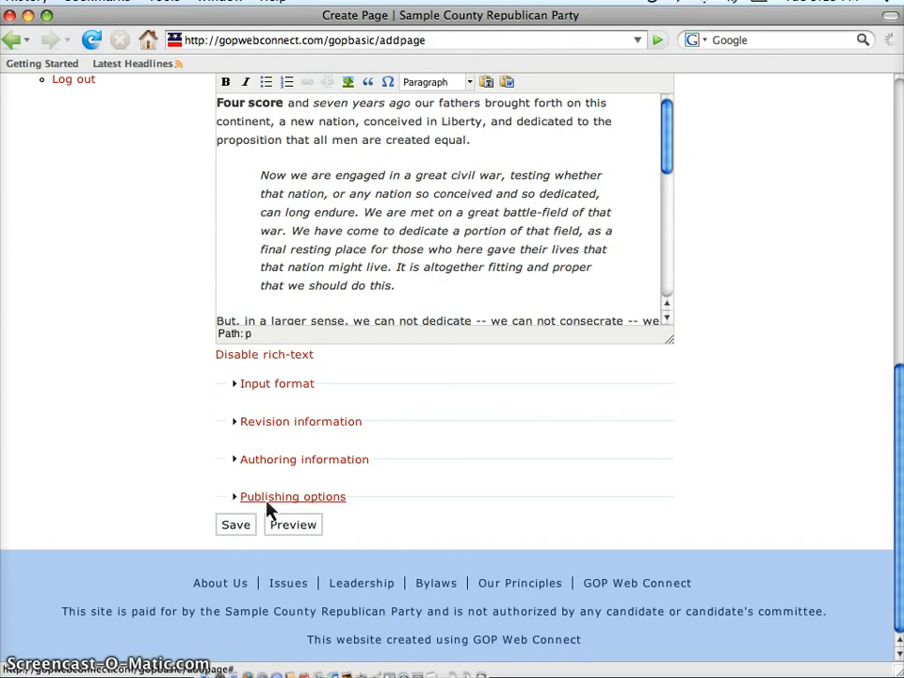
# Preview the Test Page and review its formatted body text down to the end of the form.
pyautogui.click(280, 532)
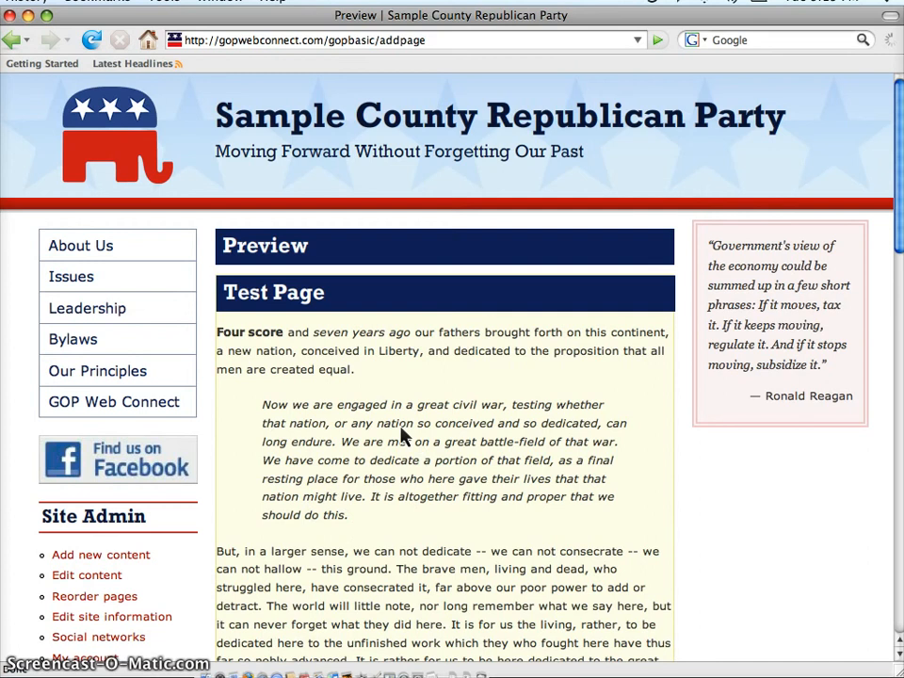
pyautogui.scroll(-5, 405, 435)
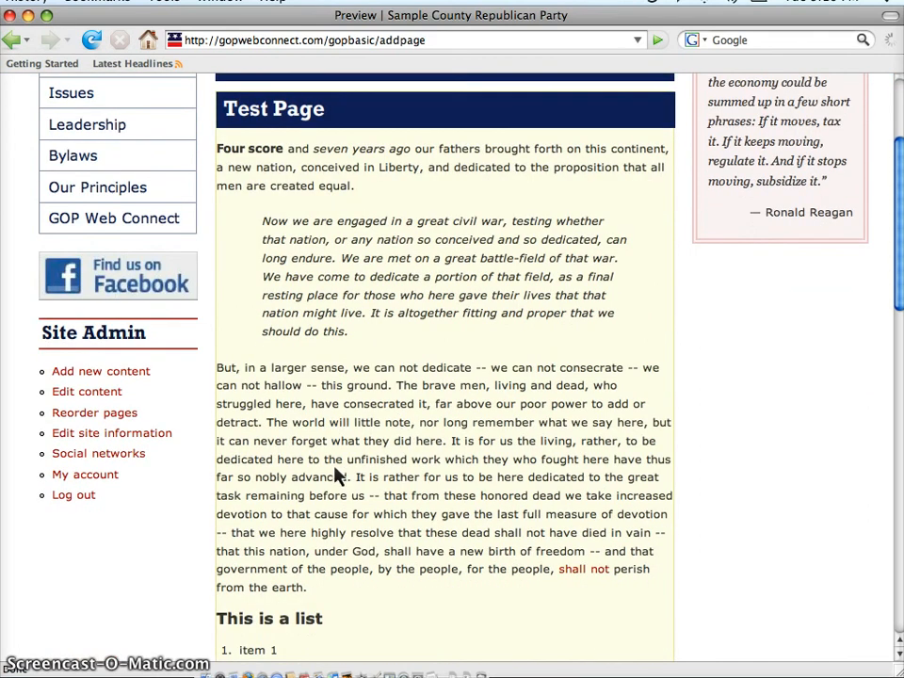
pyautogui.scroll(-5, 339, 489)
pyautogui.scroll(-10, 172, 605)
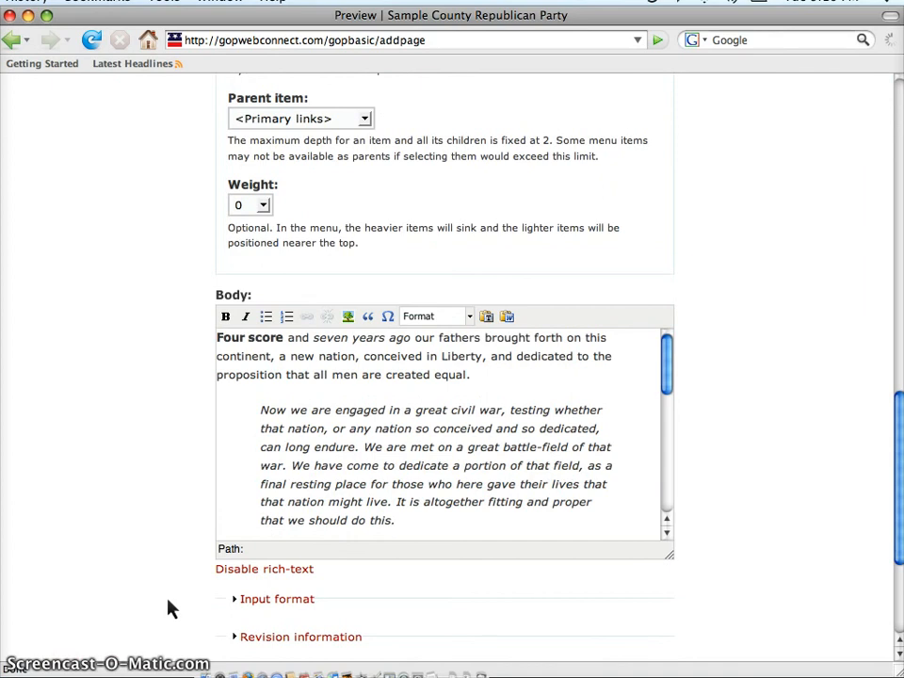
pyautogui.scroll(-3, 158, 476)
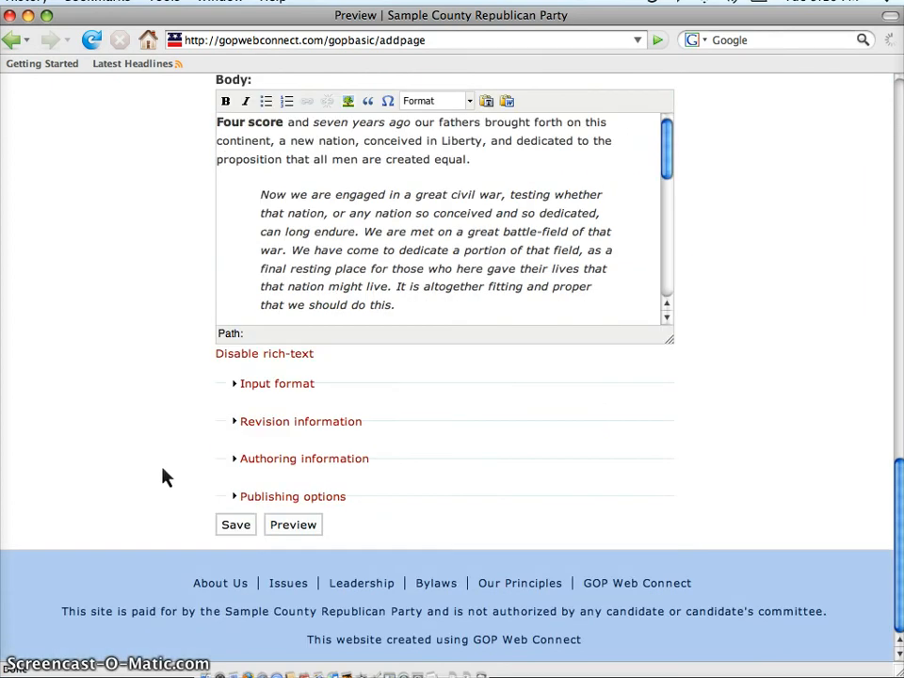
# Save the new Test Page and review the published text, heading and numbered list.
pyautogui.click(235, 526)
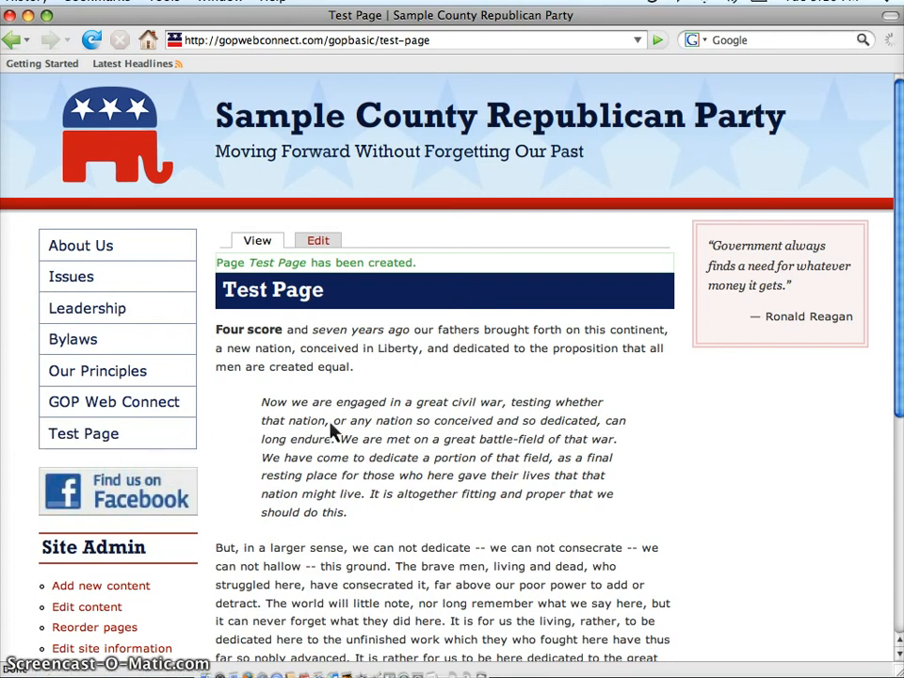
pyautogui.scroll(-5, 330, 427)
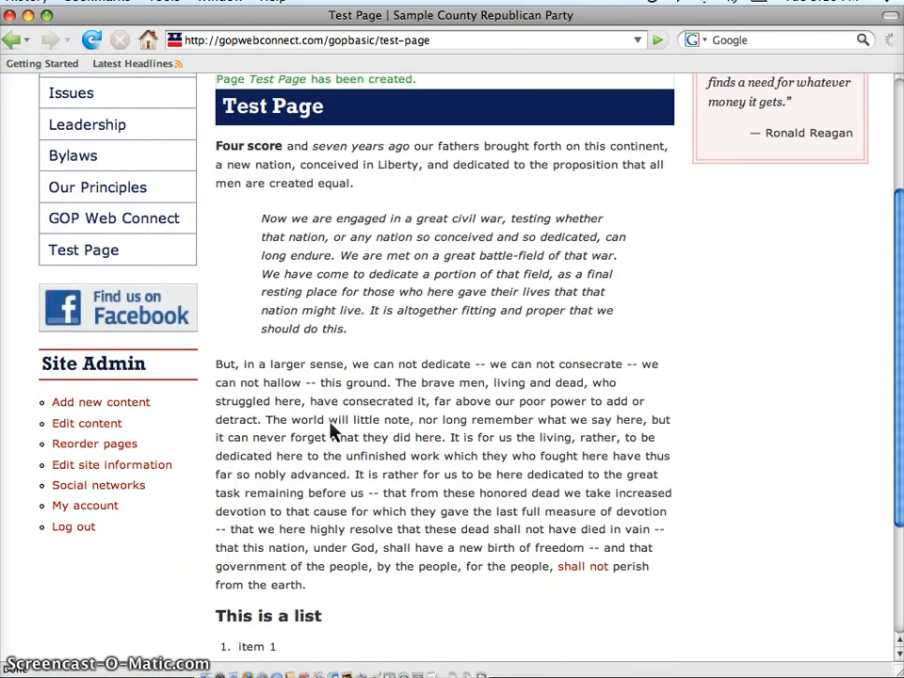
pyautogui.scroll(-2, 331, 429)
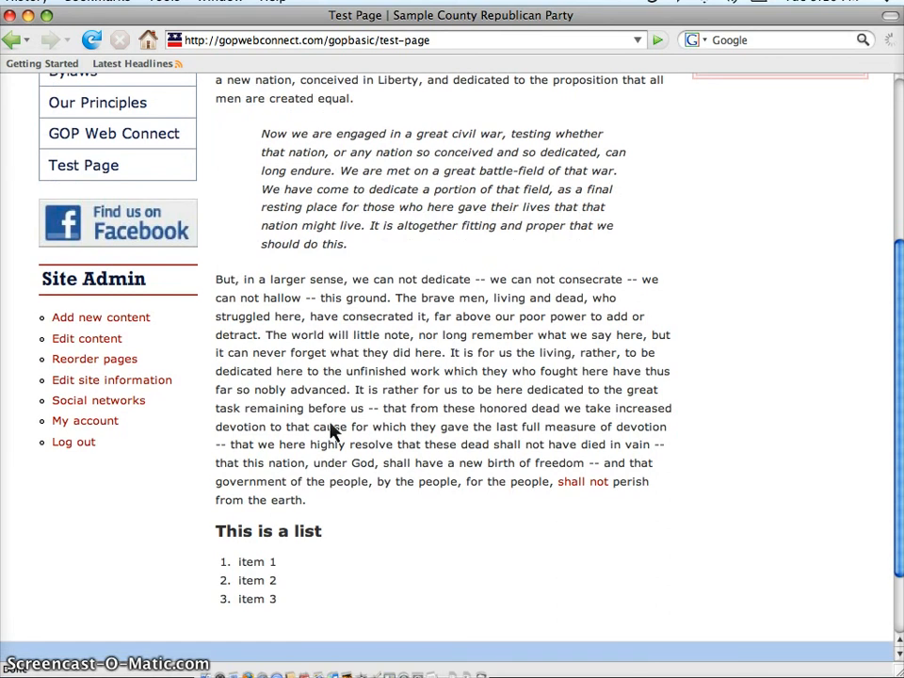
pyautogui.scroll(7, 330, 429)
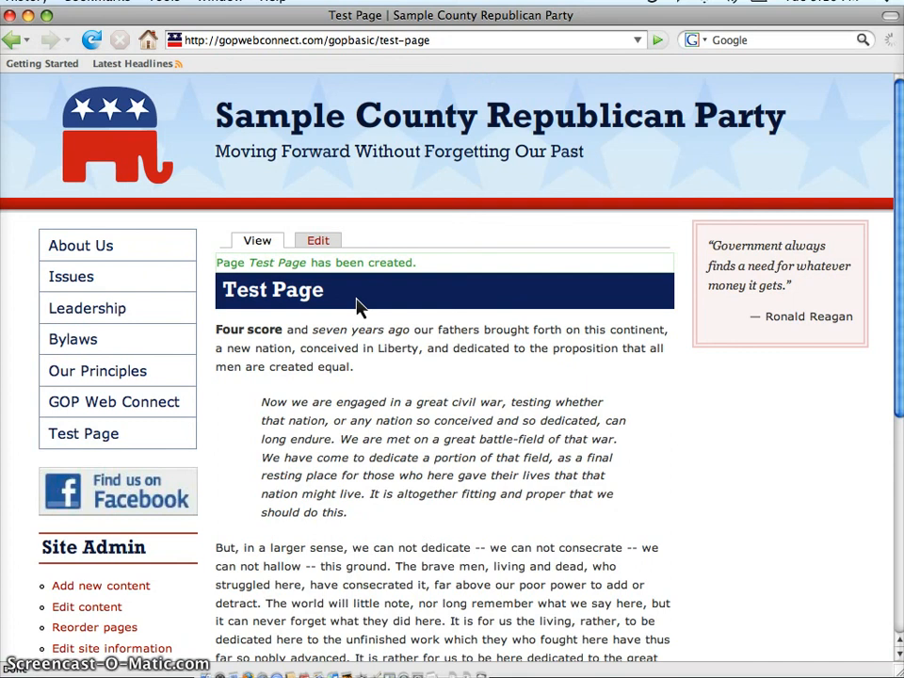
# Reopen the Test Page for editing, check its menu settings without changes, and save the page again.
pyautogui.click(336, 243)
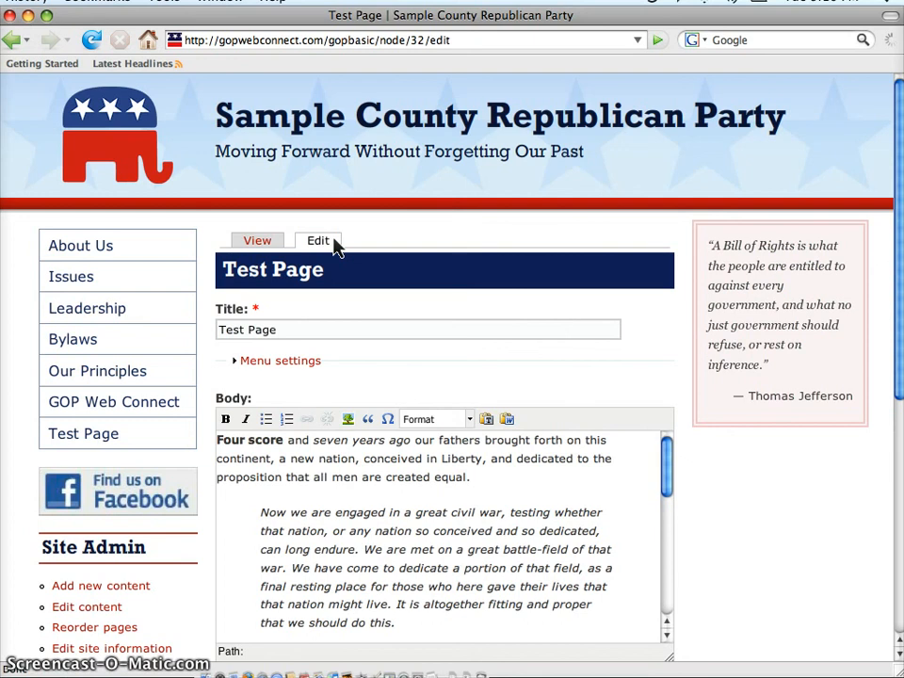
pyautogui.click(303, 372)
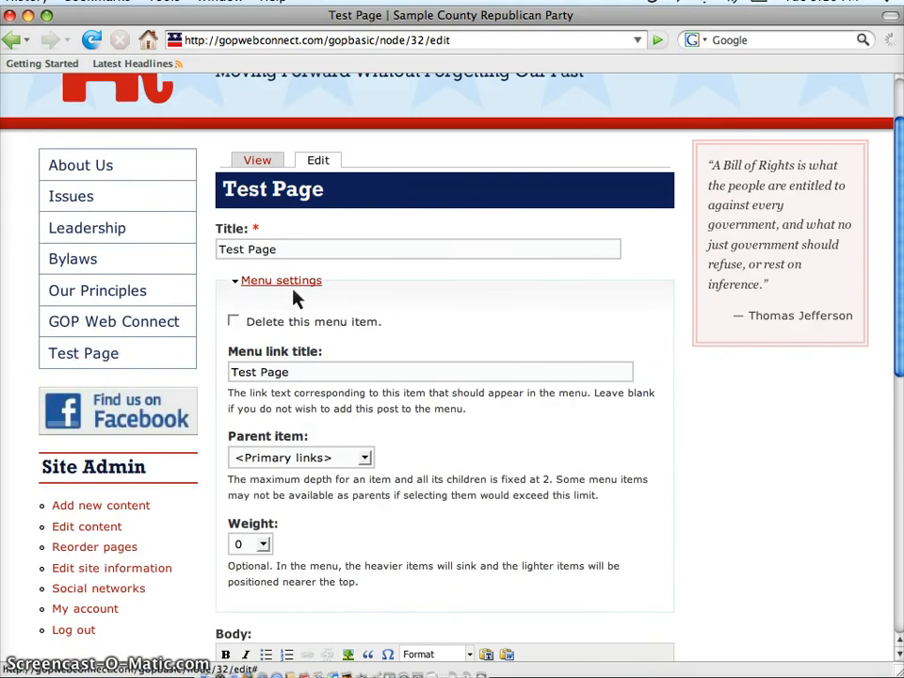
pyautogui.click(291, 291)
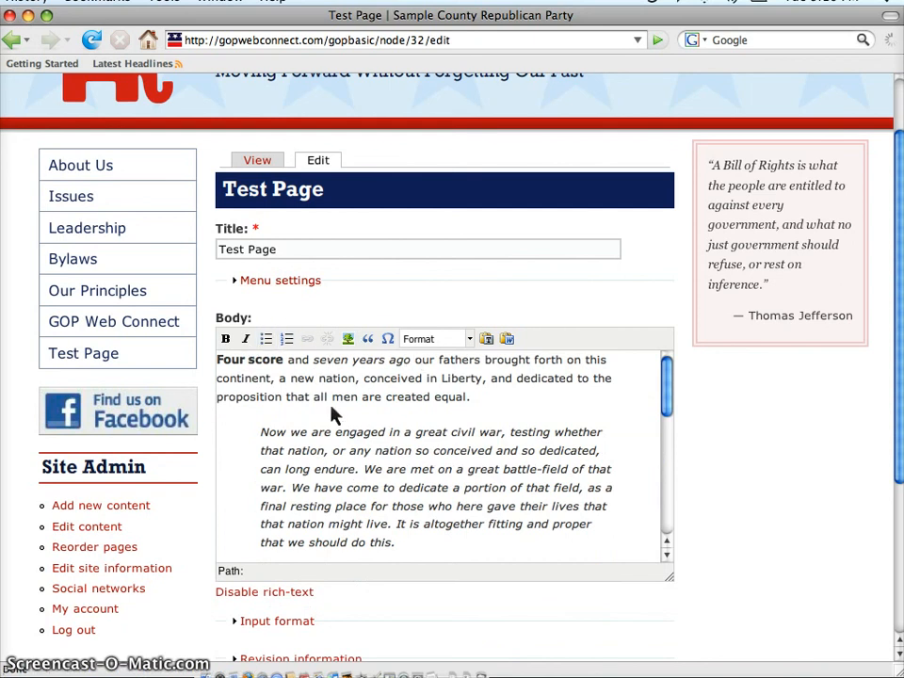
pyautogui.scroll(-5, 725, 456)
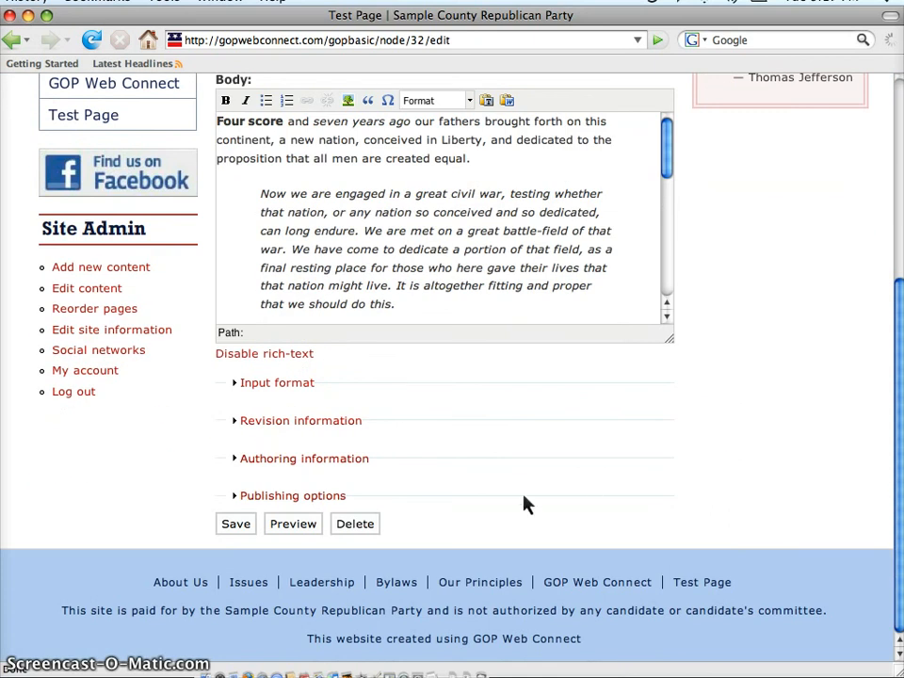
pyautogui.click(240, 529)
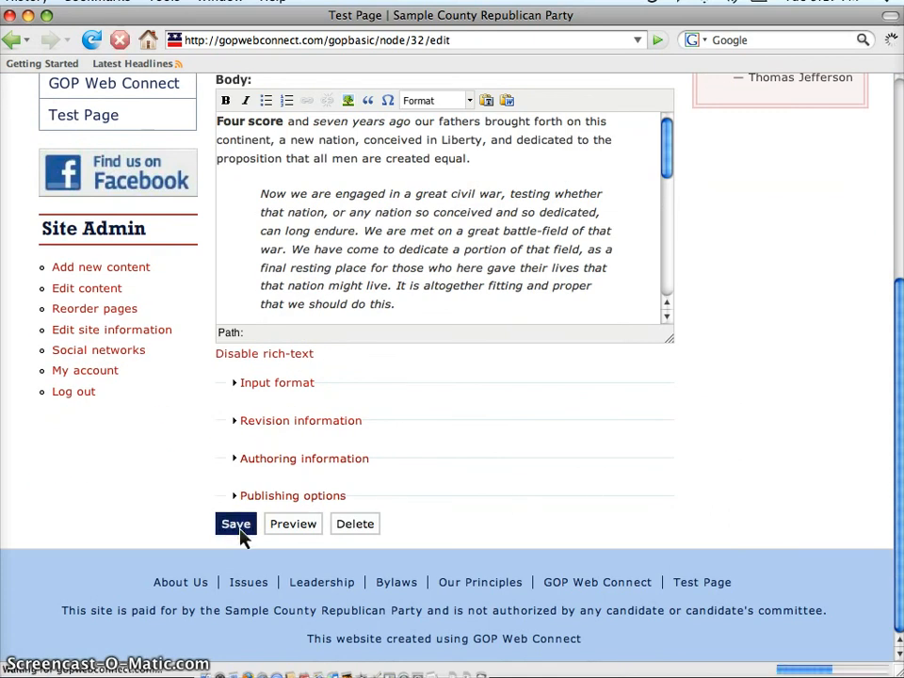